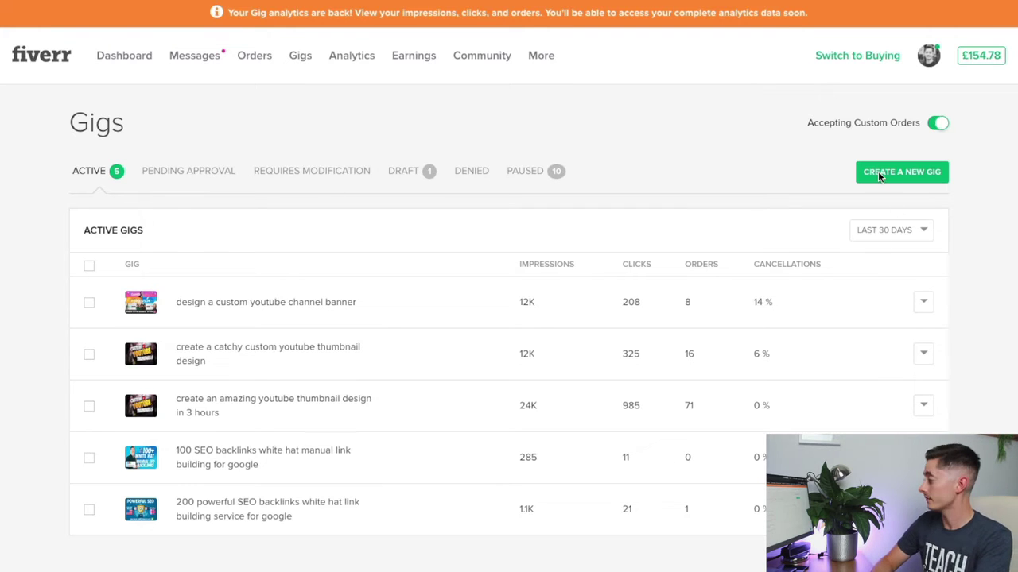
Step: Start a new gig titled 'I will build 100 seo white-hat backlinks for your website'
left_click(902, 176)
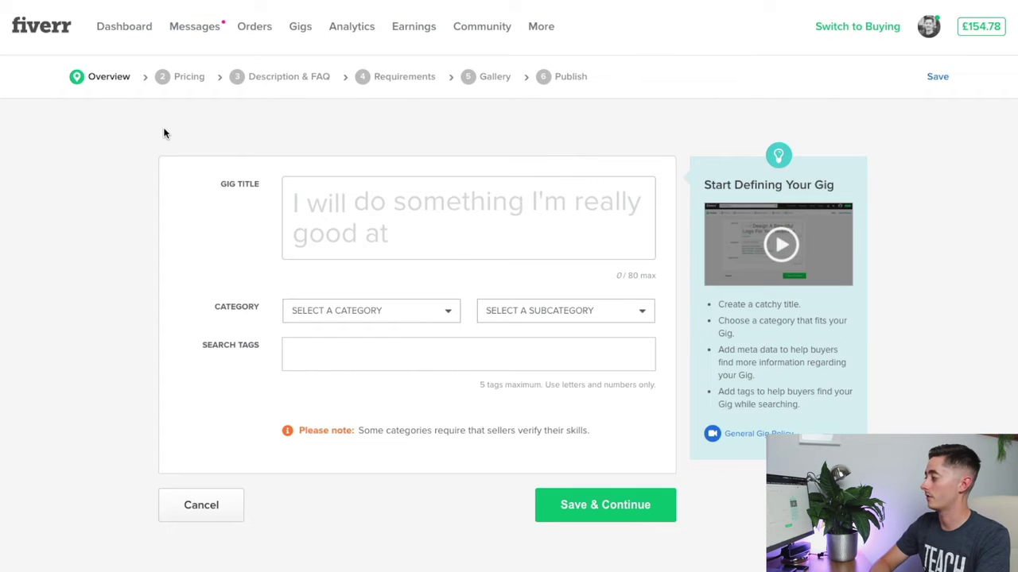
left_click(312, 196)
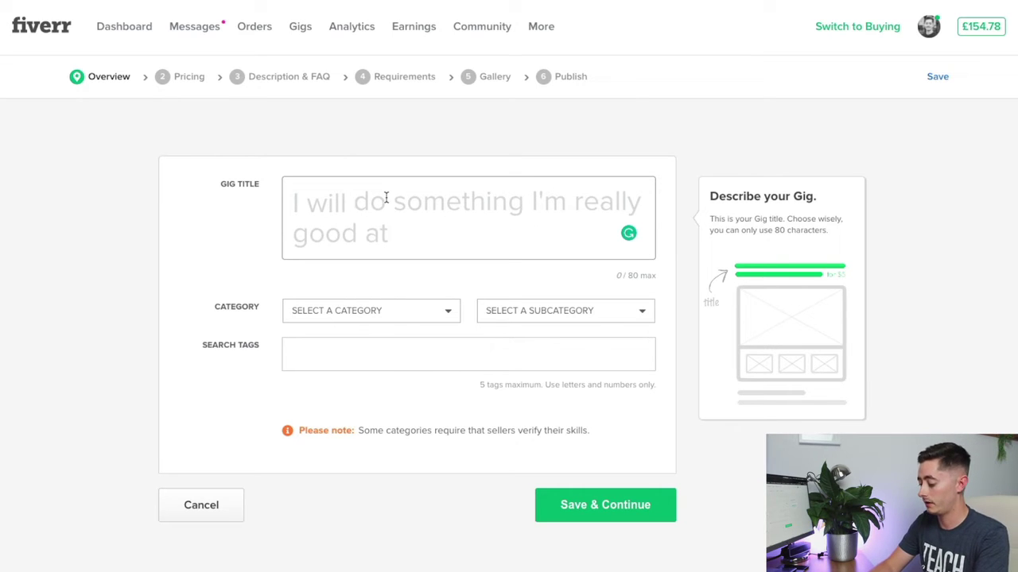
type("build 100")
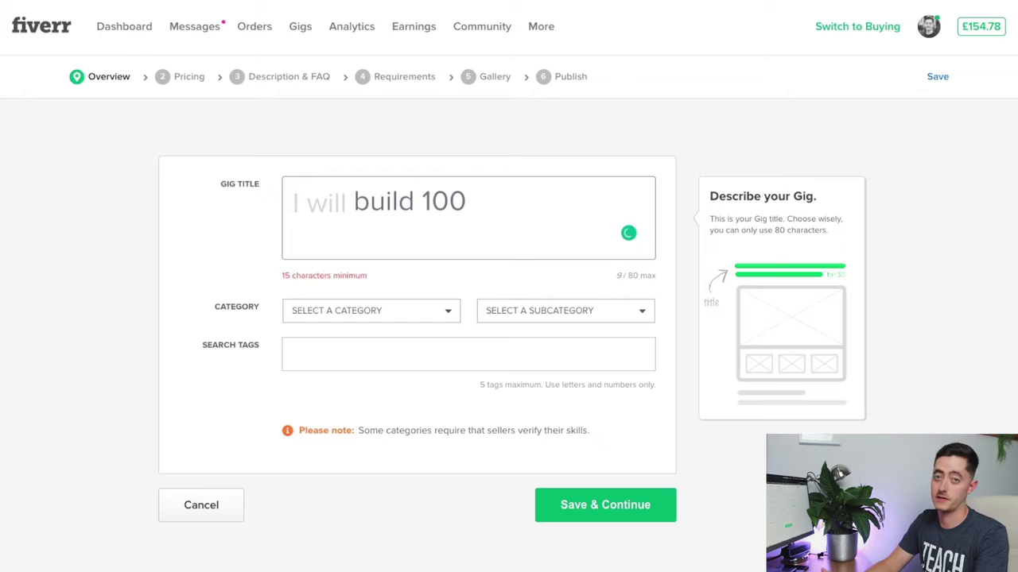
type(" seo ba")
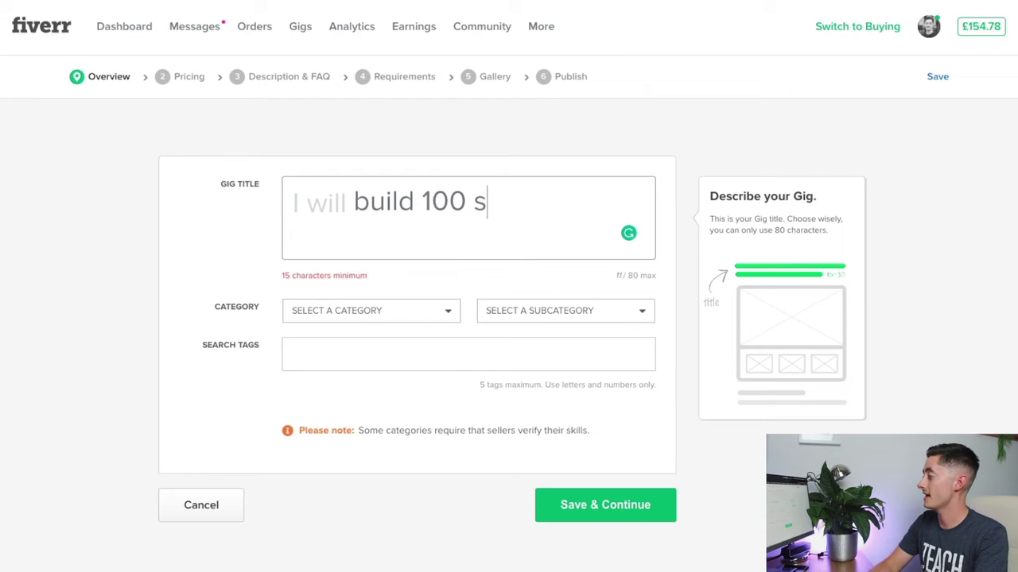
key("BackSpace")
key("BackSpace")
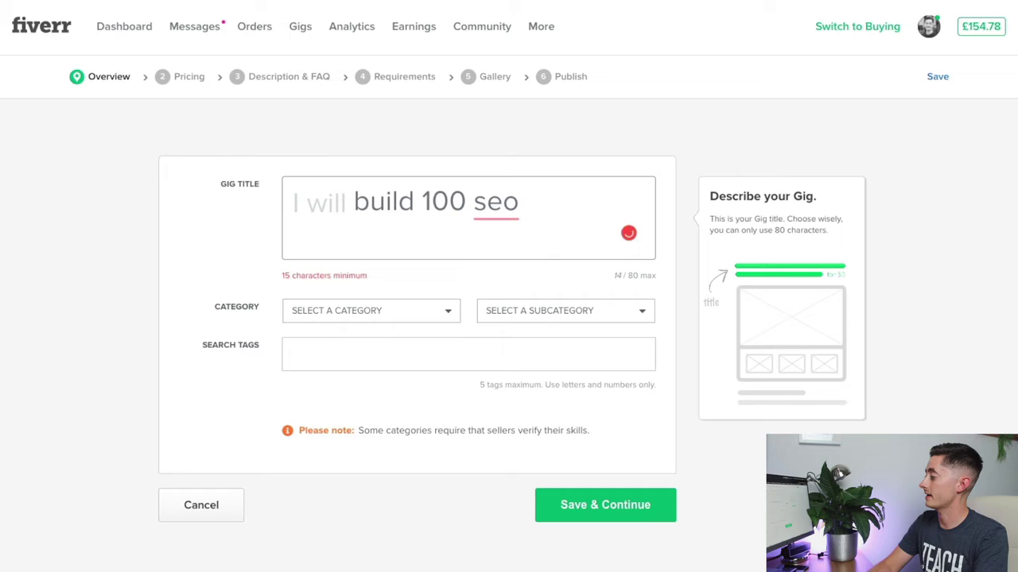
type("white-")
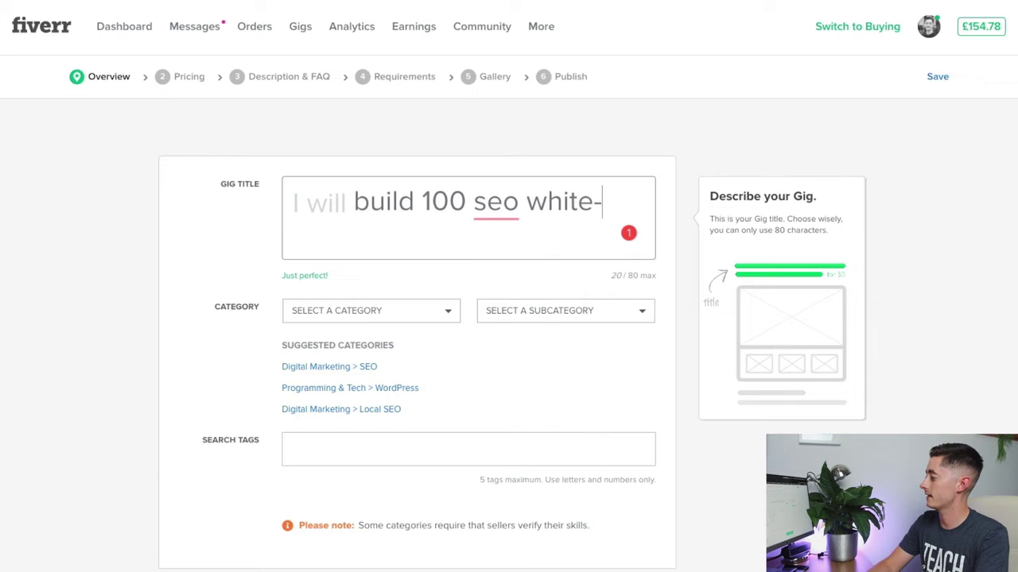
type("hat backlinks for your web")
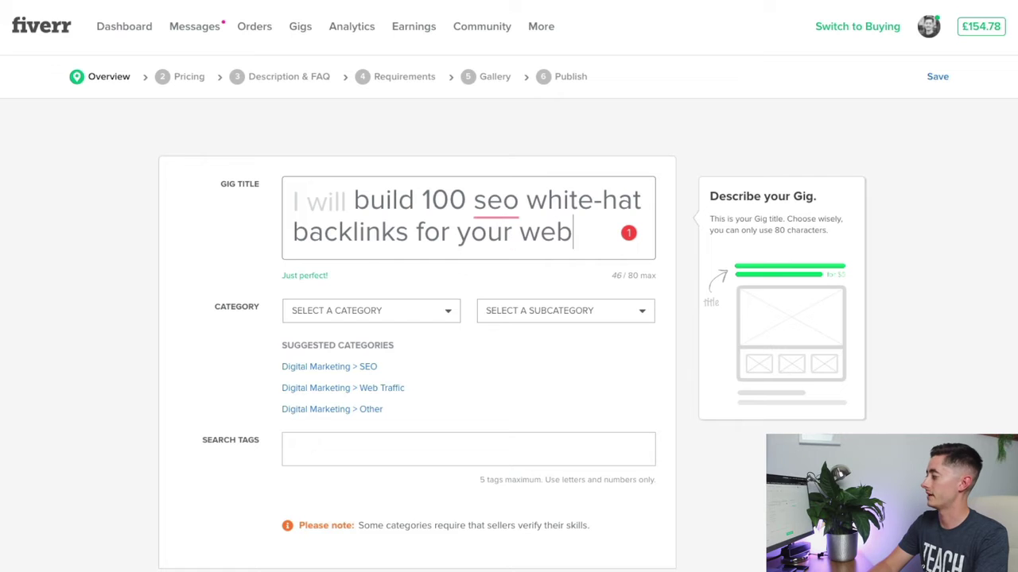
key("BackSpace")
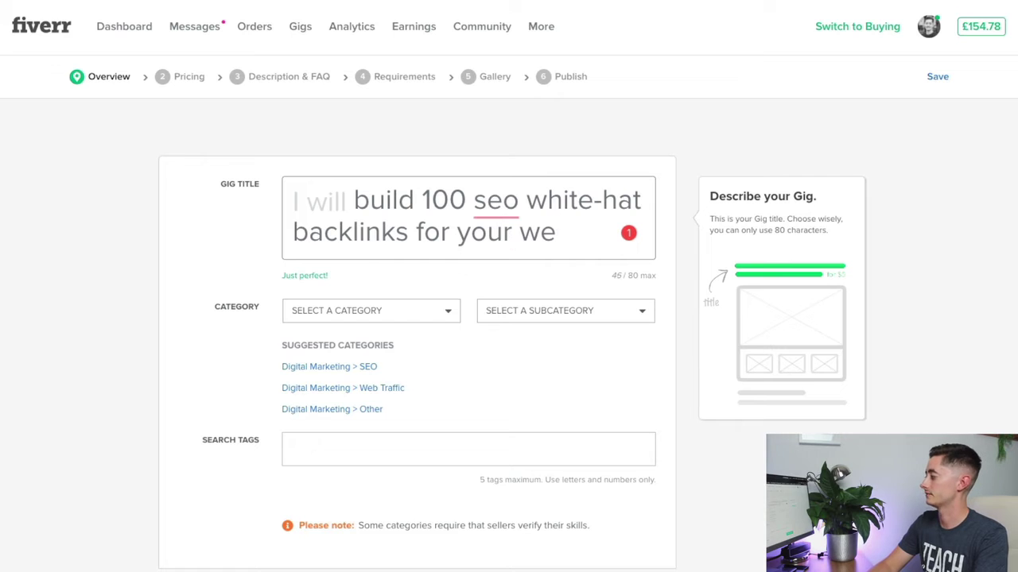
type("bsite")
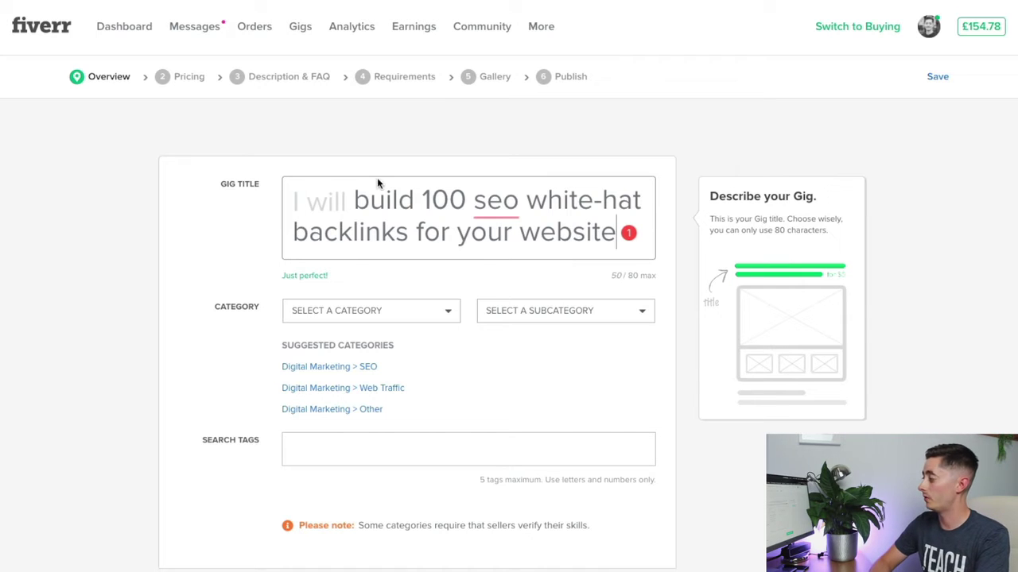
mouse_move(475, 199)
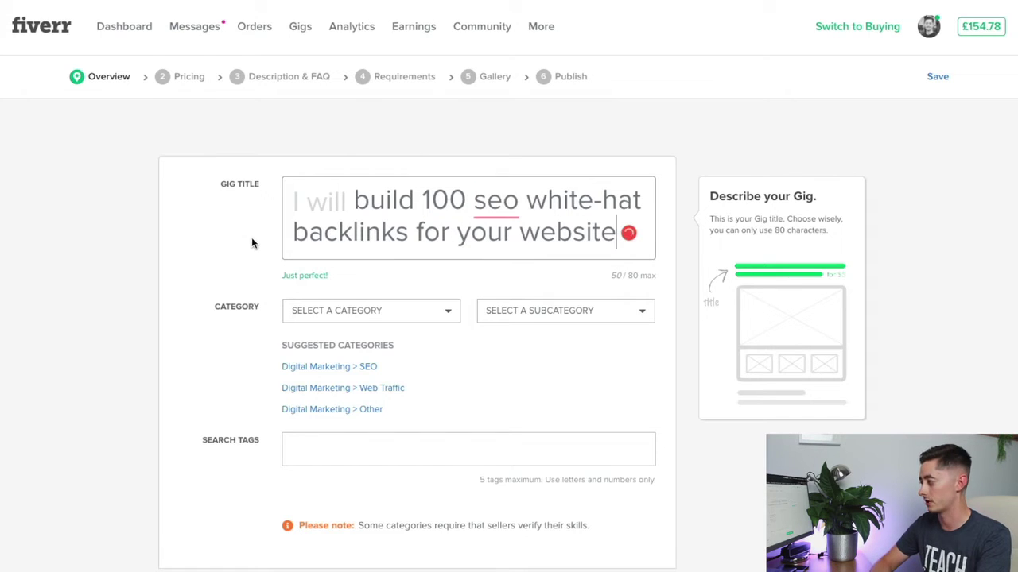
scroll(251, 242, "down", 1)
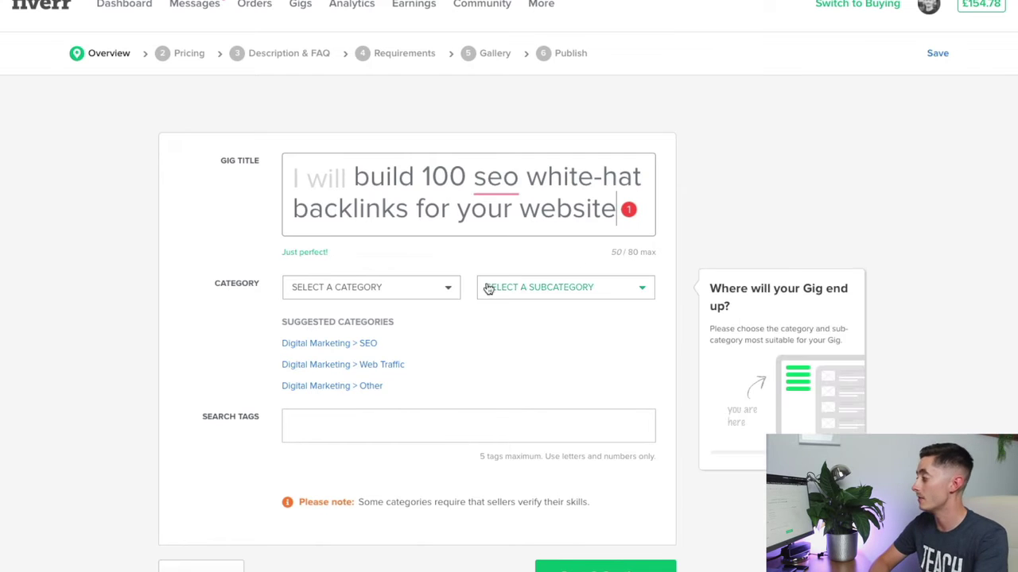
Step: File the gig under the Digital Marketing > SEO category
left_click(404, 291)
left_click(209, 276)
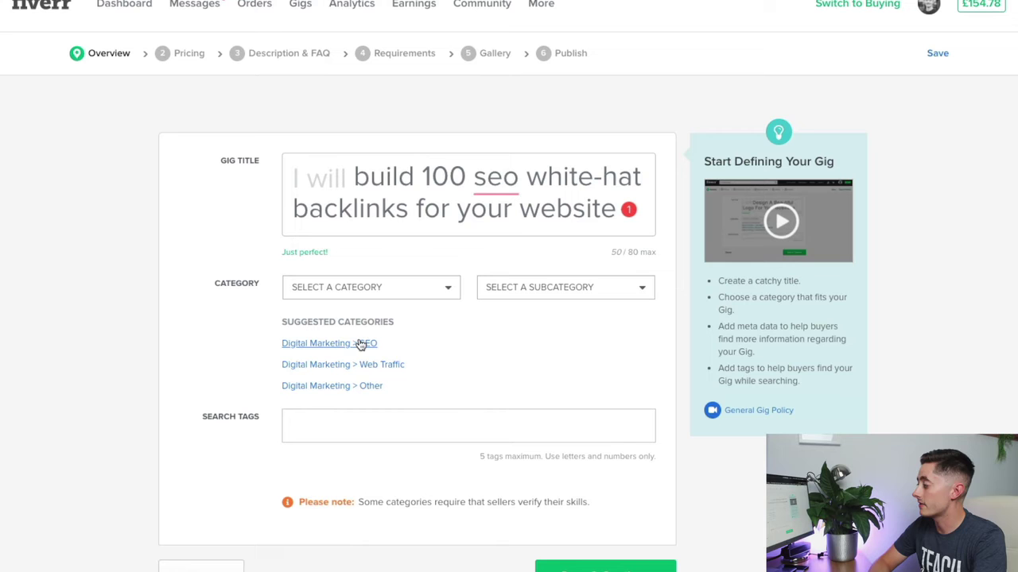
left_click(358, 343)
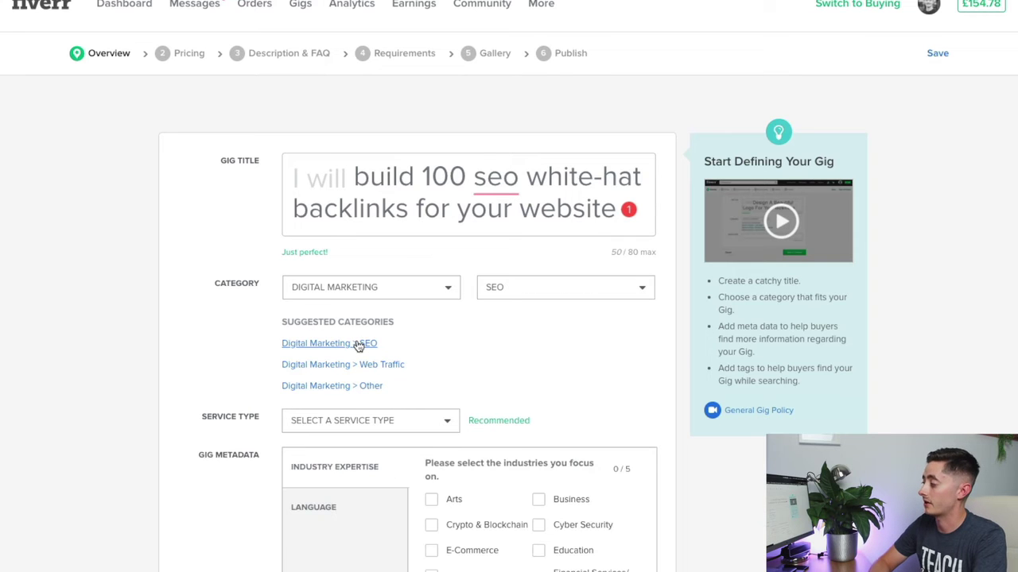
scroll(477, 326, "down", 2)
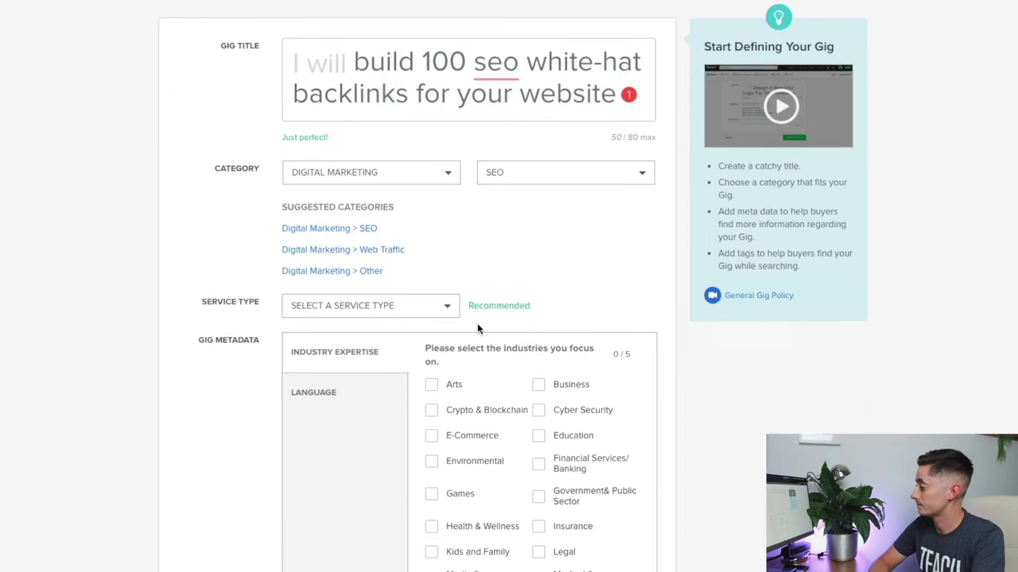
Step: Set the service type to OFF-PAGE SEO and switch the metadata to Language
left_click(408, 311)
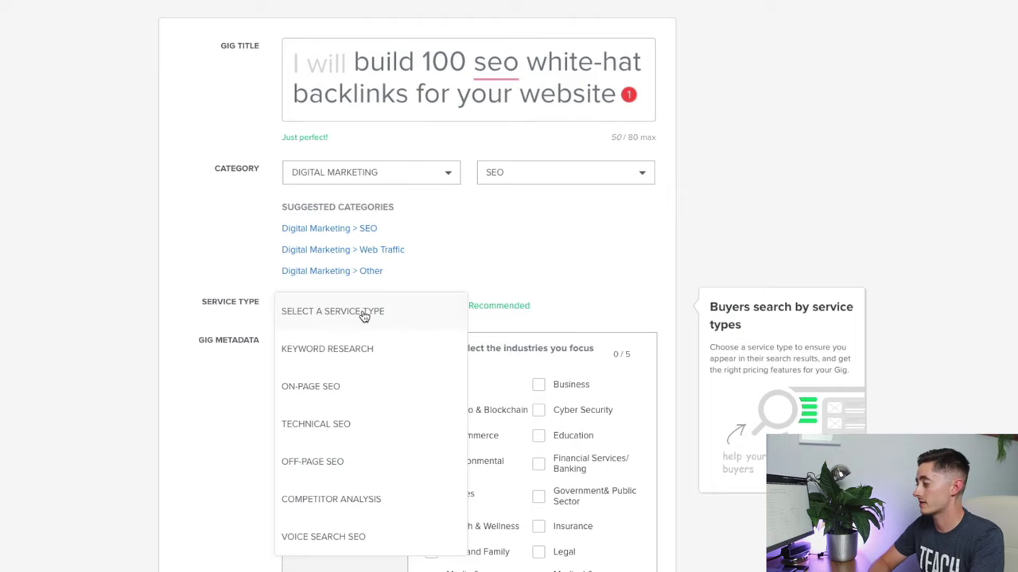
scroll(364, 316, "down", 1)
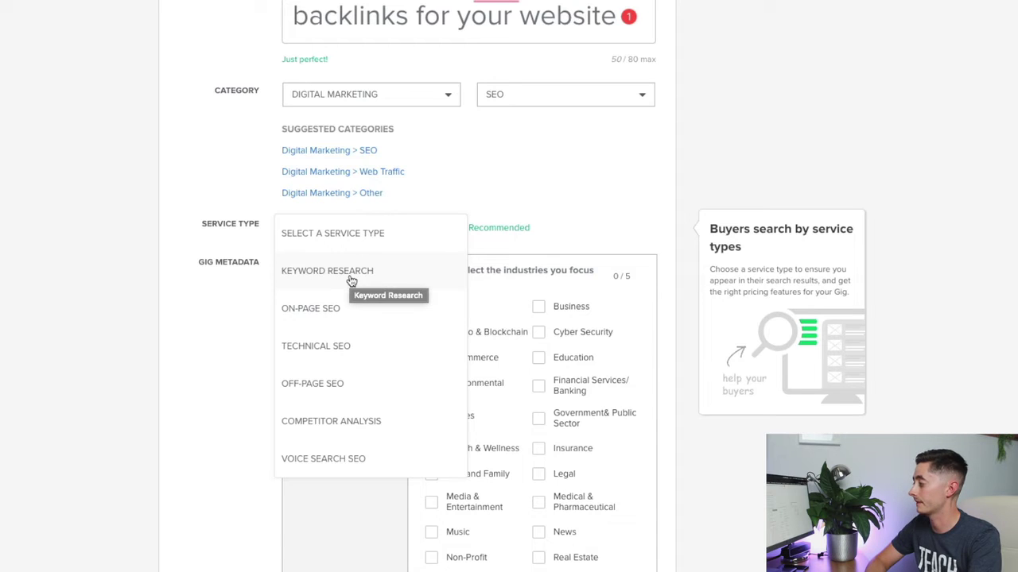
left_click(361, 389)
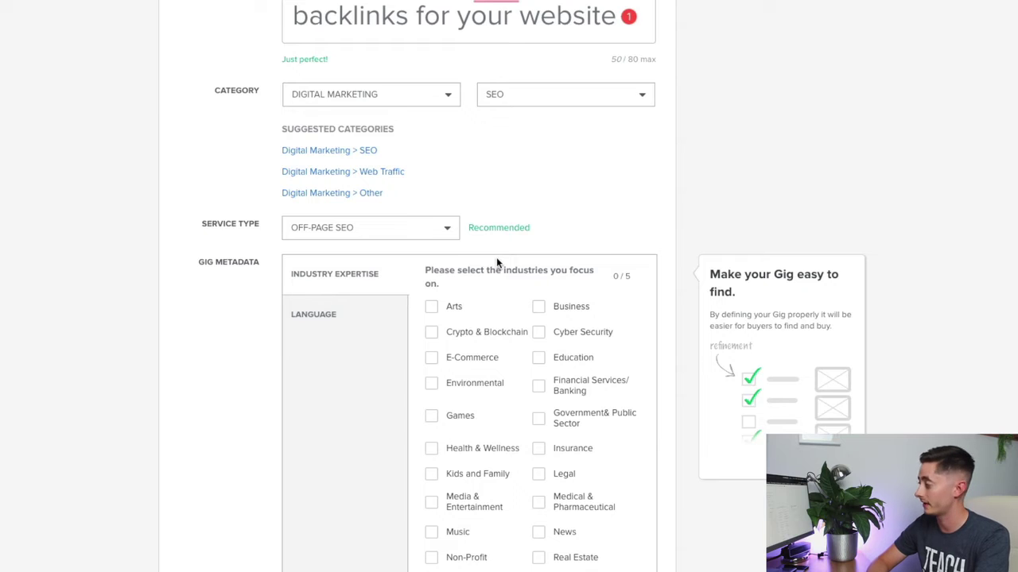
scroll(529, 202, "down", 2)
scroll(398, 212, "down", 1)
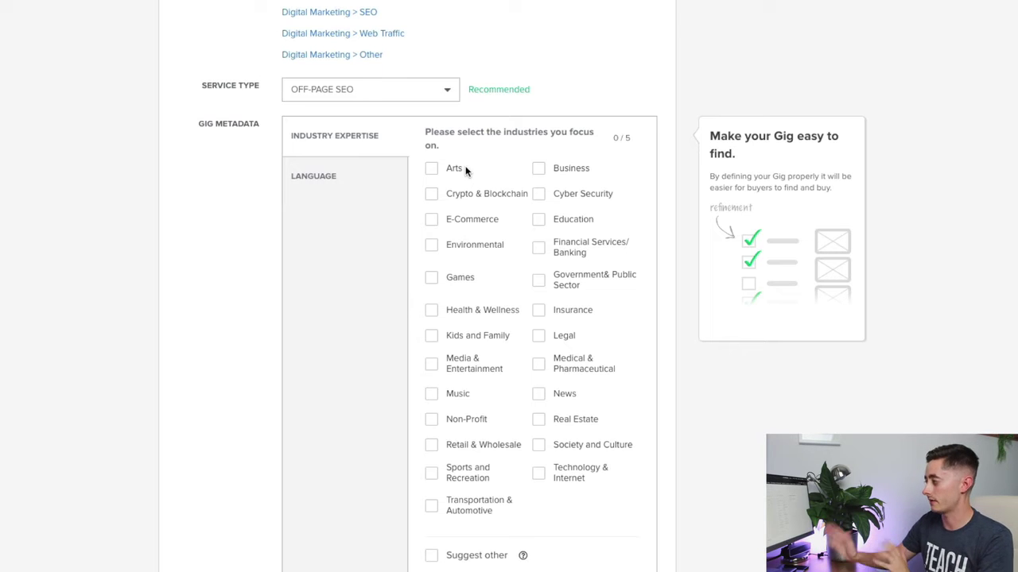
left_click(370, 178)
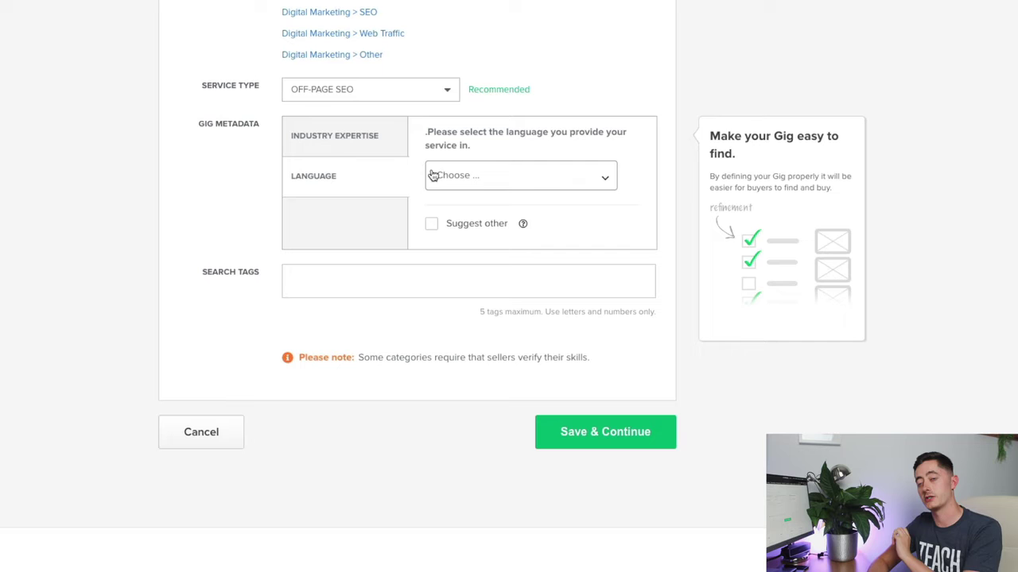
Step: Add the search tags SEO, SEO backlinks and SEO service
left_click(355, 284)
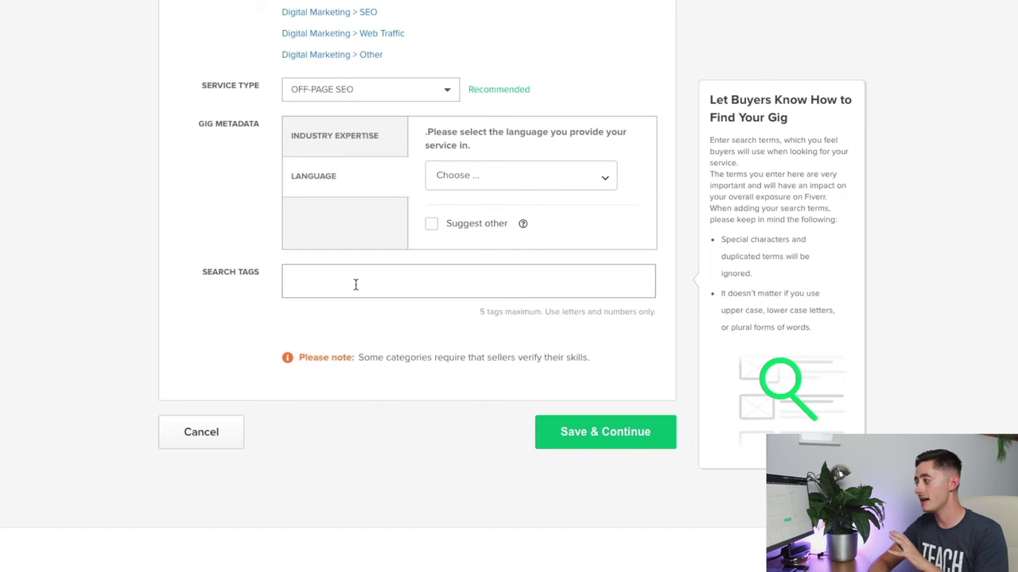
scroll(342, 284, "up", 5)
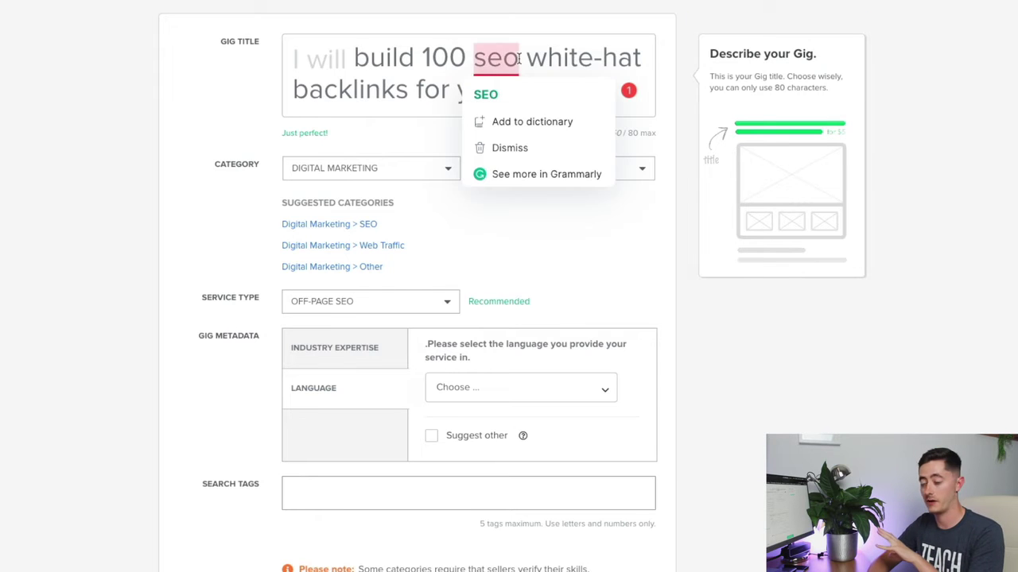
left_click(333, 502)
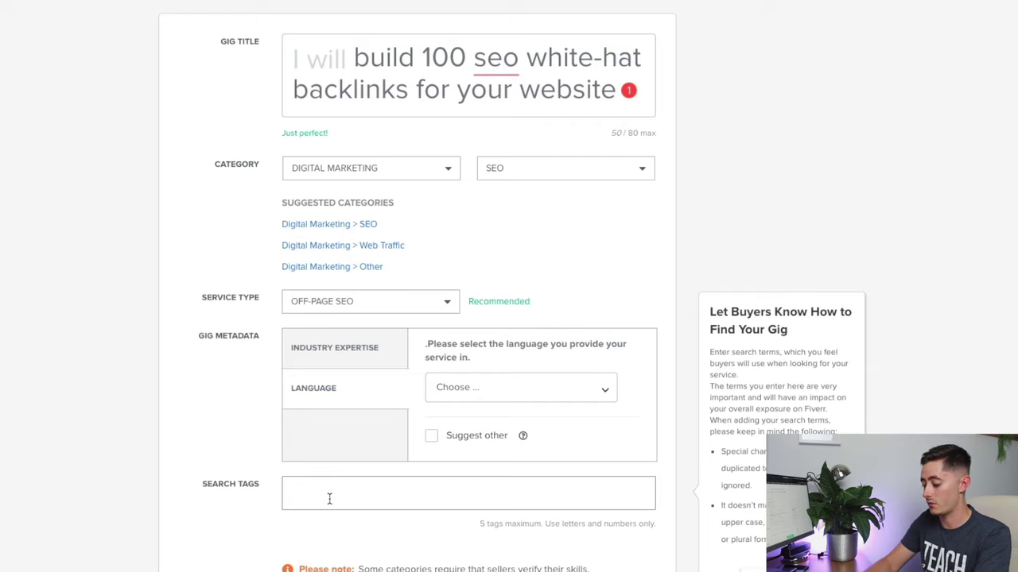
type("SEO")
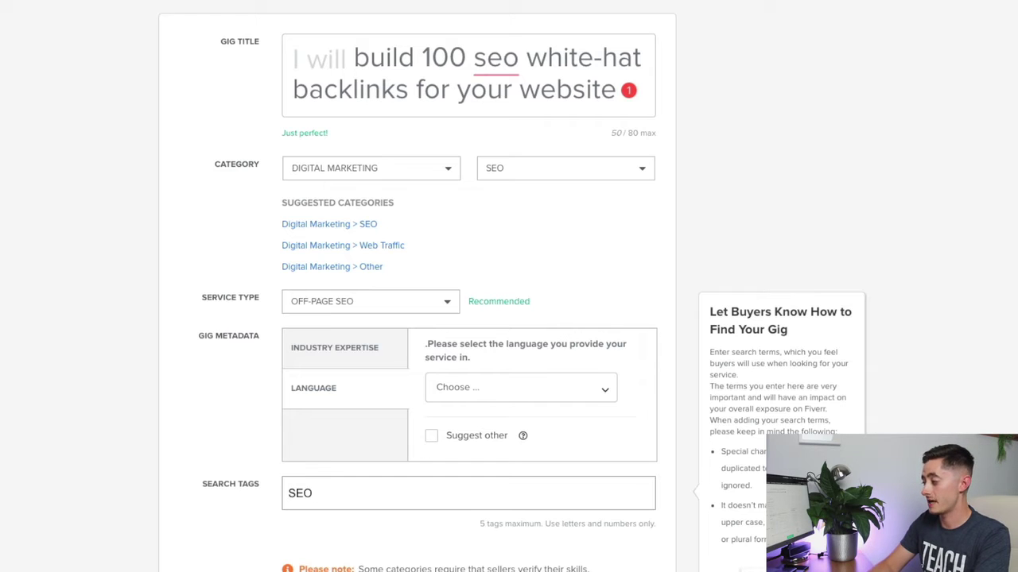
key("Return")
type("SEO ")
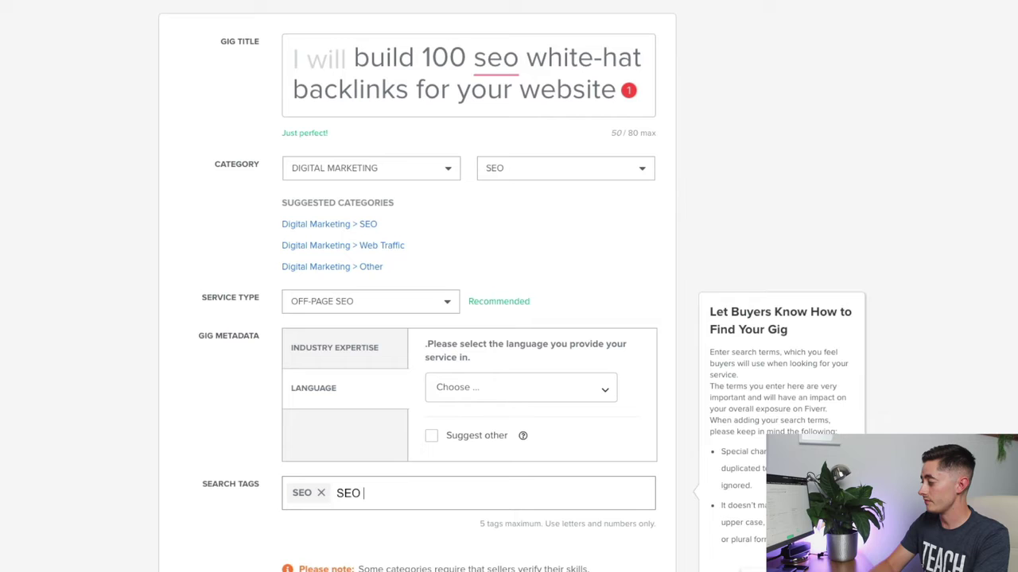
type("backlinks")
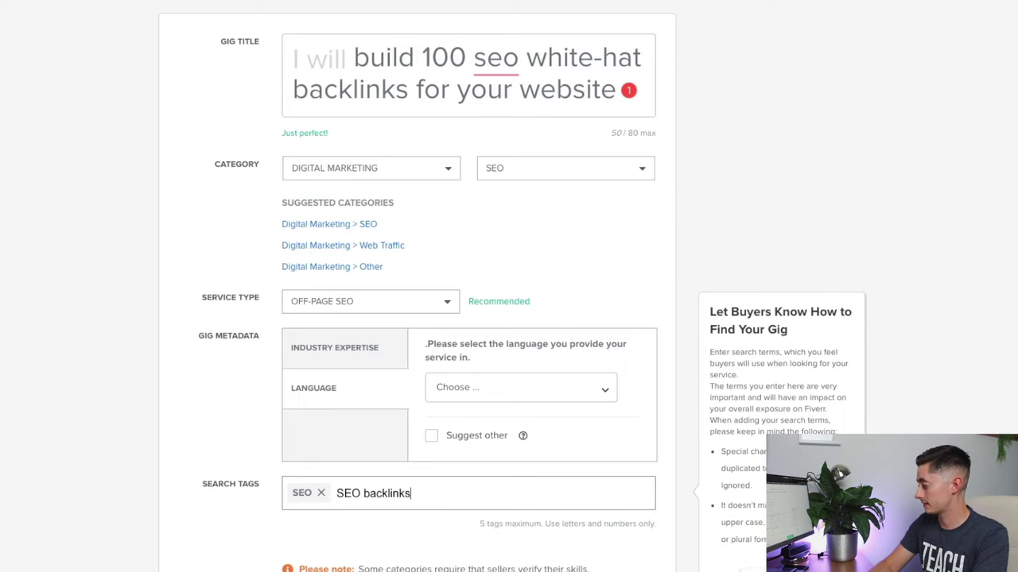
key("Return")
type("seo serivce")
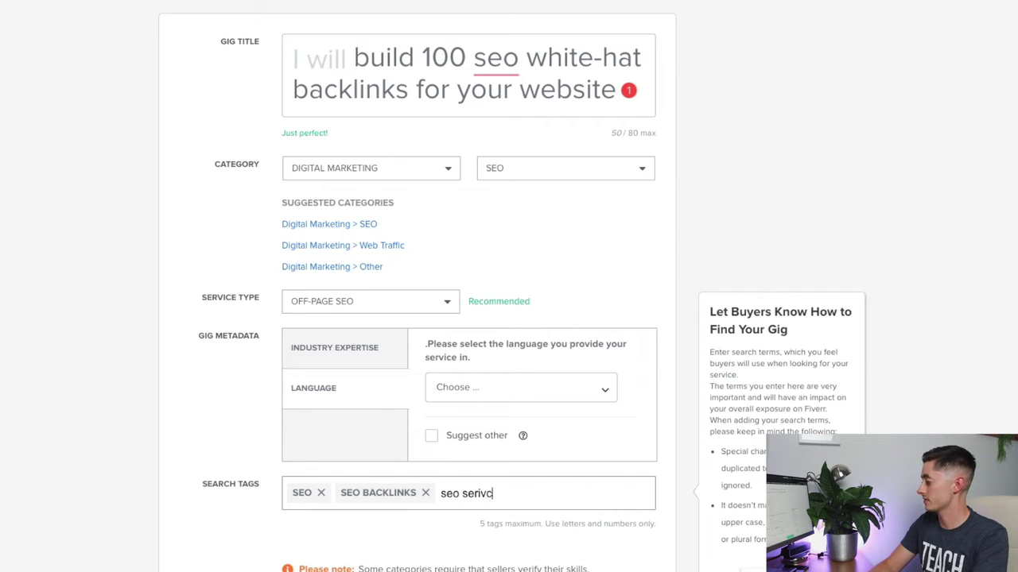
key("BackSpace")
key("BackSpace")
key("BackSpace")
key("BackSpace")
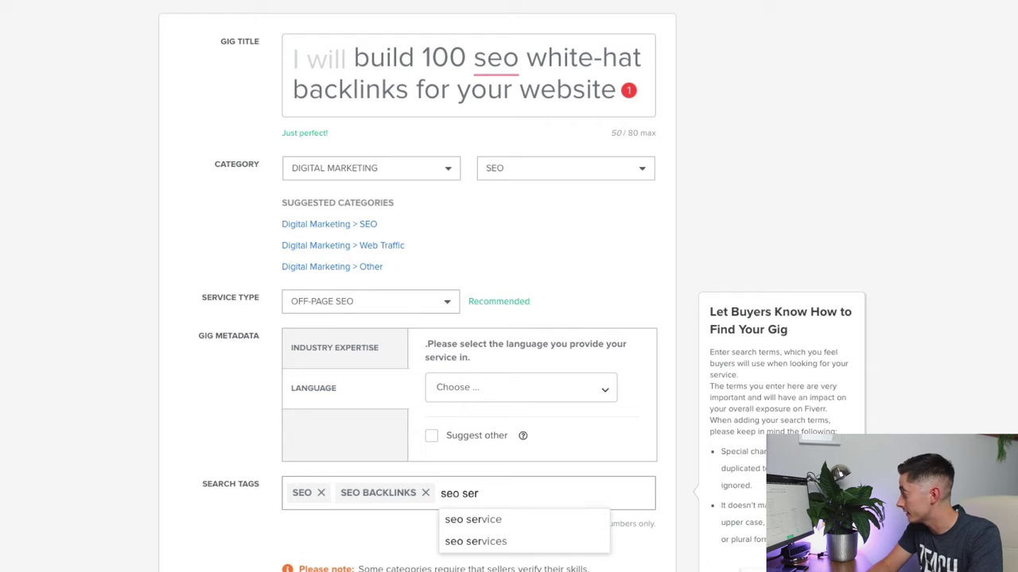
type("vice")
key("Return")
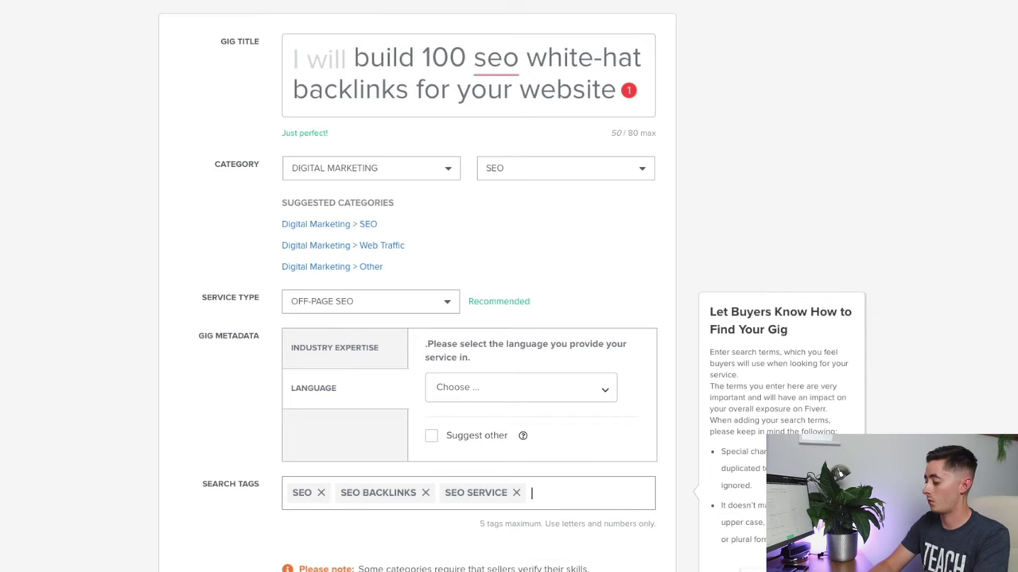
Step: Add the search tags authority backlinks and white hat backlinks
type("seo")
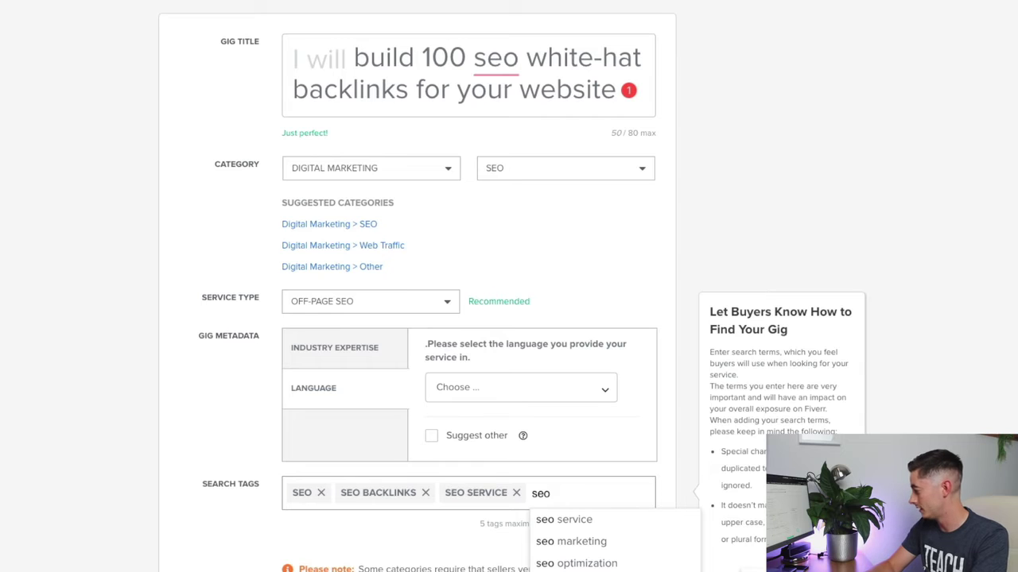
key("BackSpace")
key("BackSpace")
key("BackSpace")
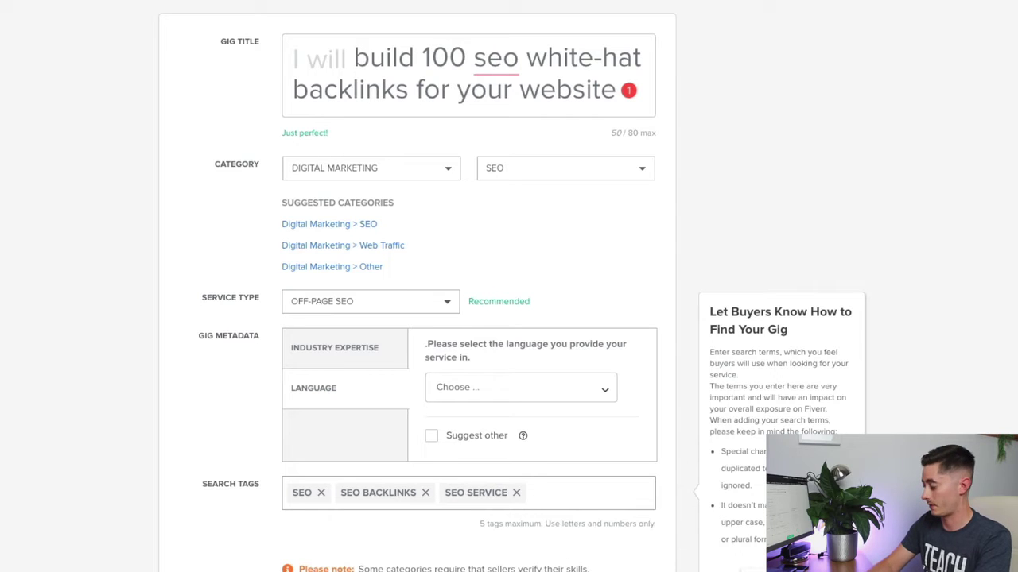
type("backlink")
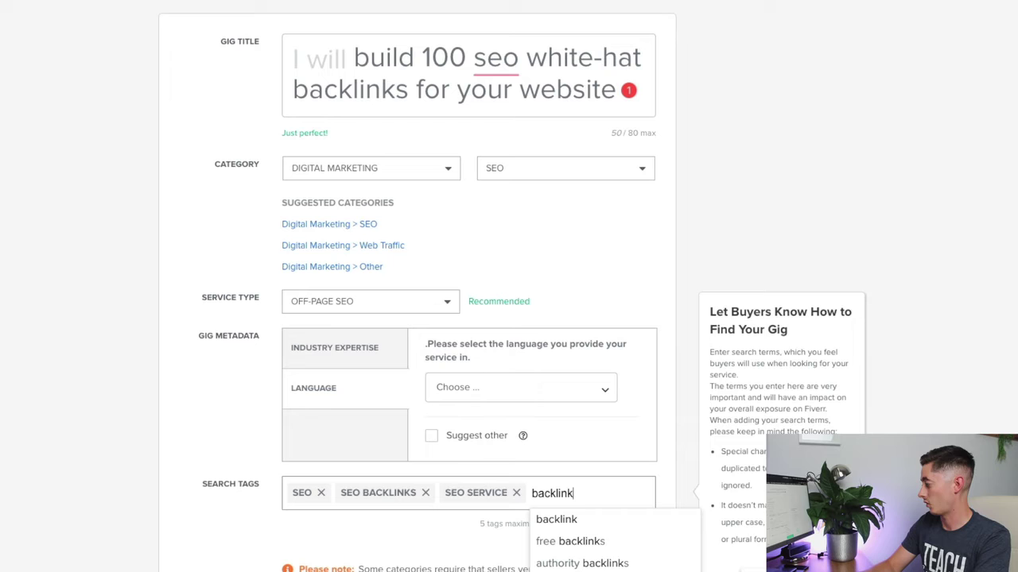
left_click(582, 563)
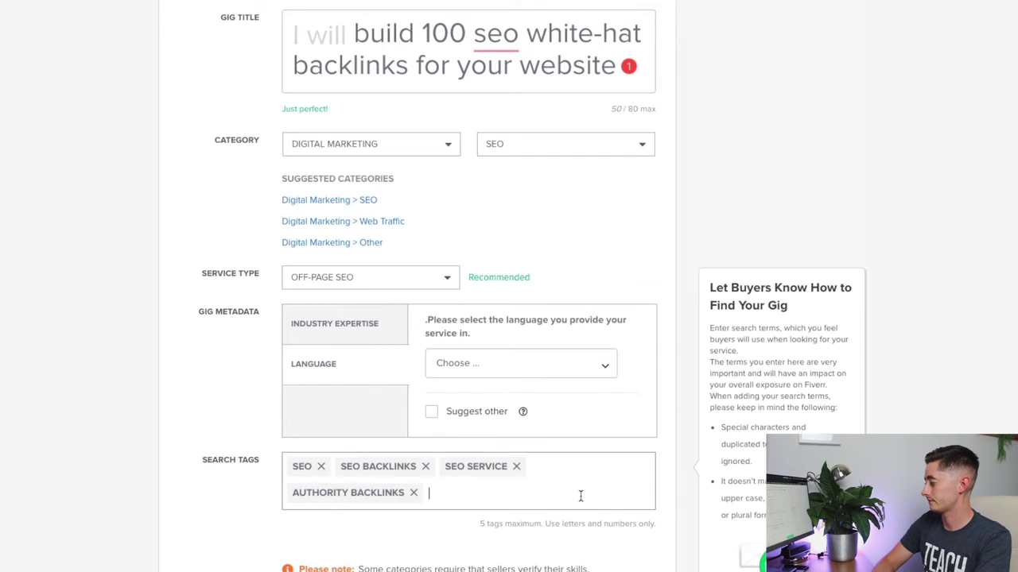
type("white")
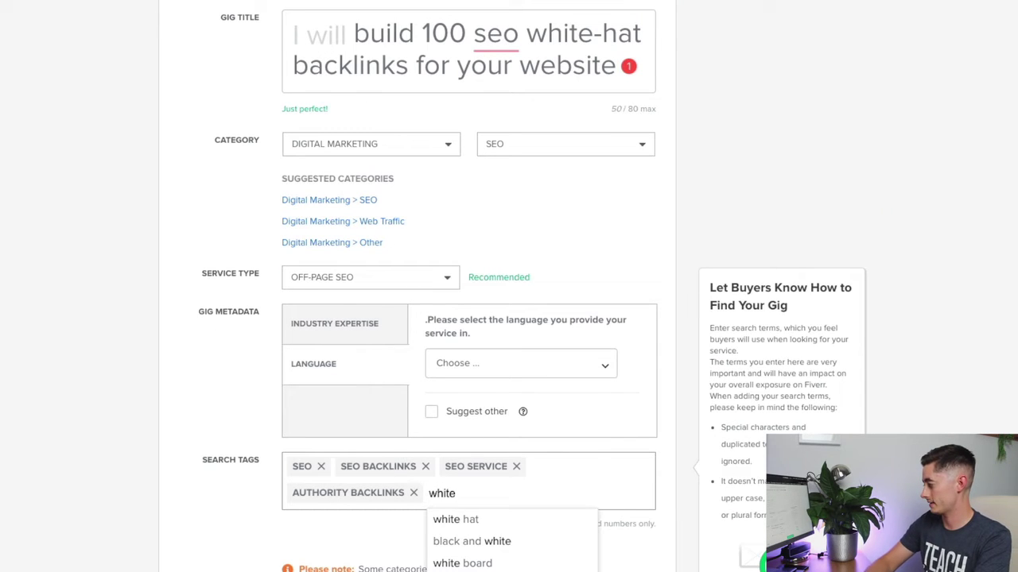
type(" hat backl")
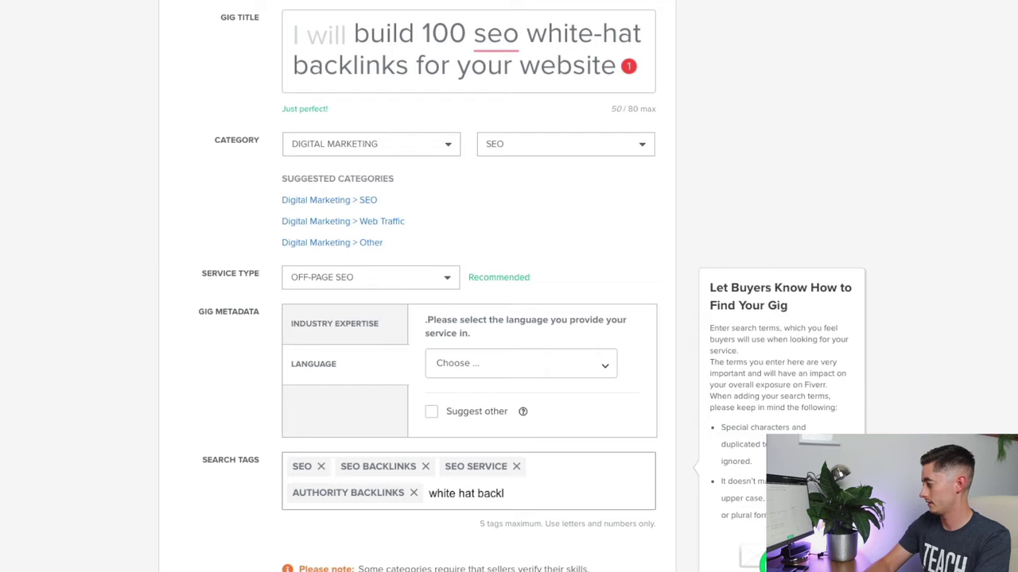
type("inks")
key("Return")
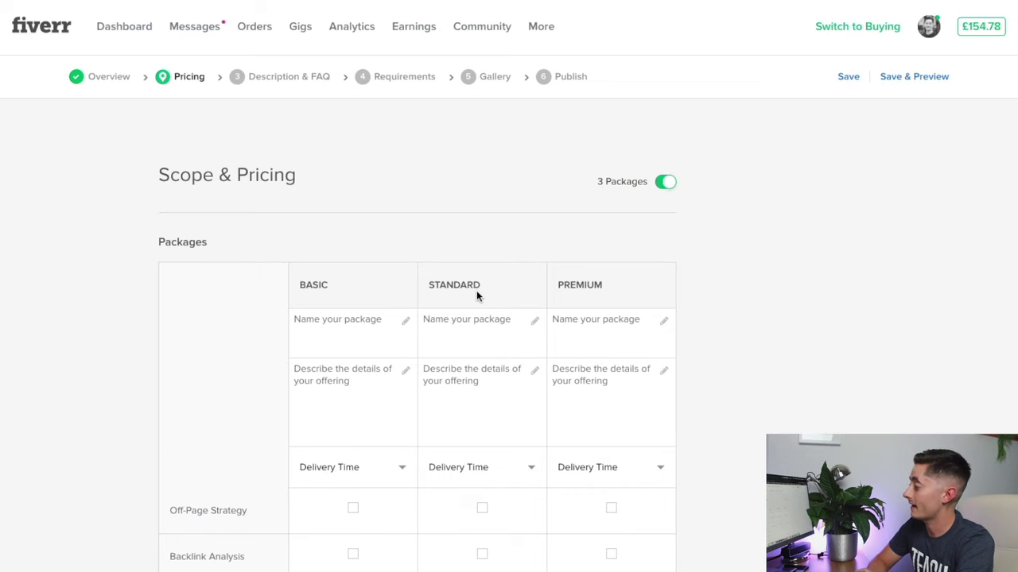
Step: Switch the gig pricing from three packages to a single package
scroll(475, 247, "down", 1)
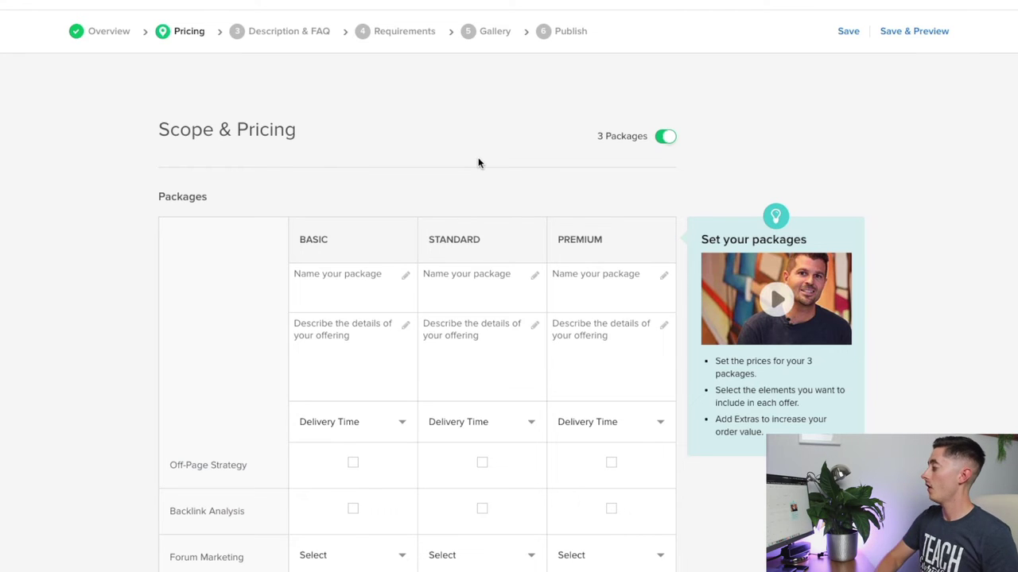
left_click(666, 136)
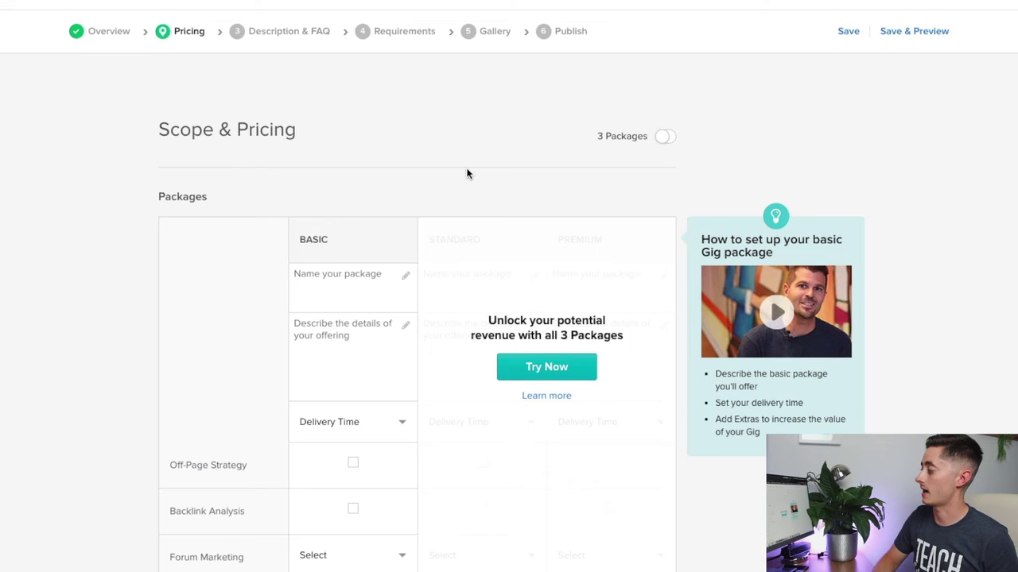
scroll(466, 174, "down", 2)
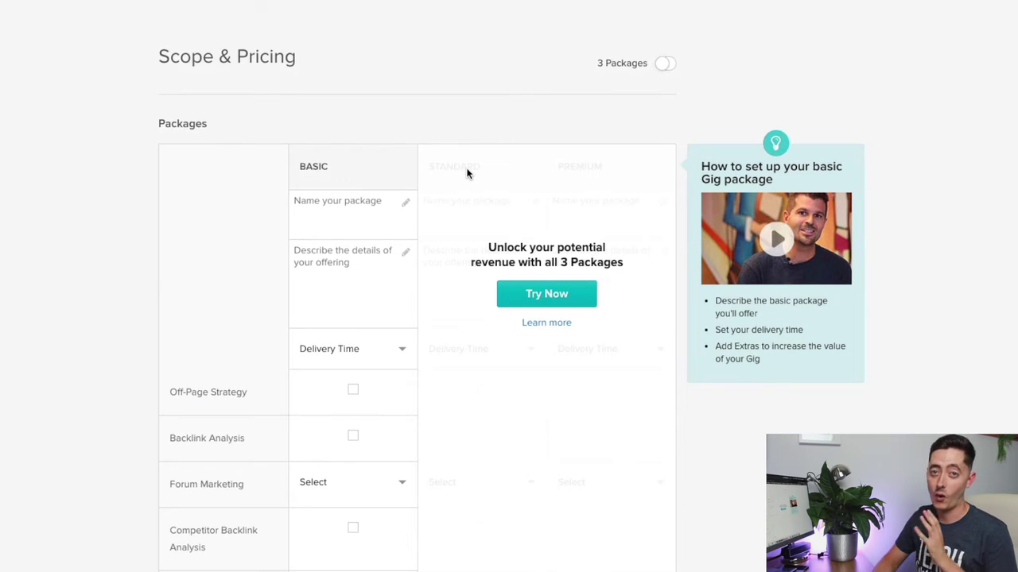
left_click(664, 64)
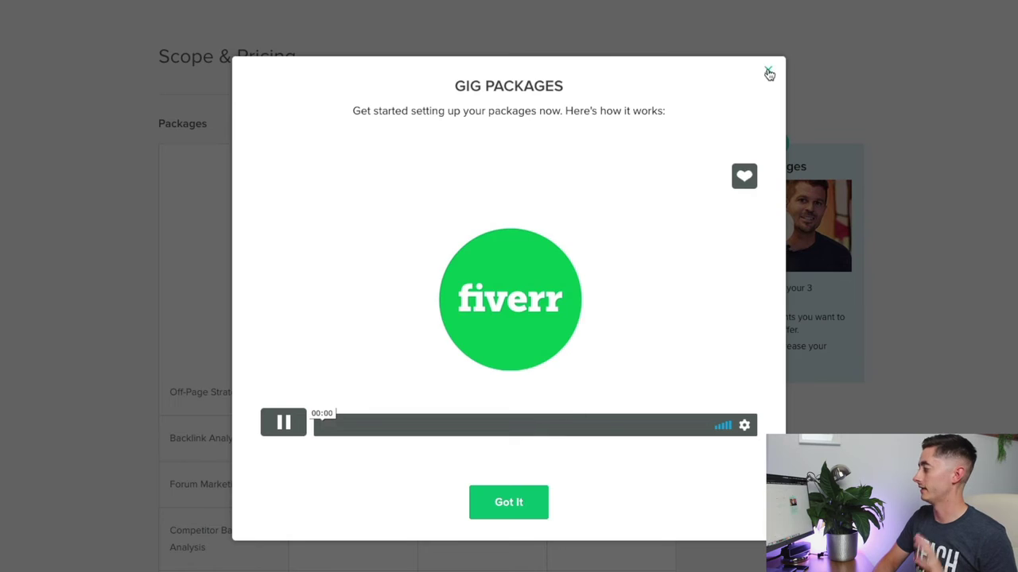
left_click(767, 71)
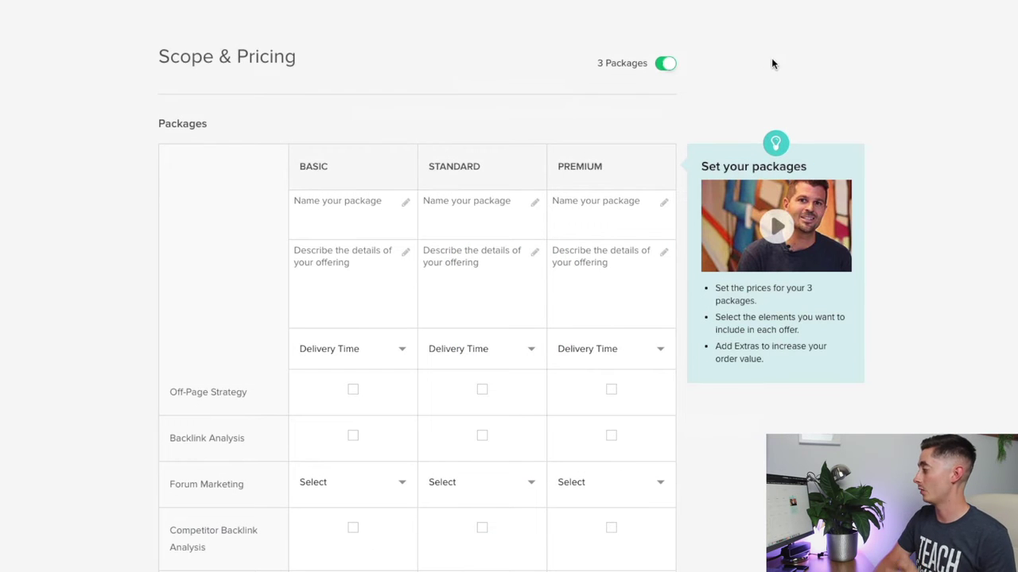
left_click(665, 64)
Step: Name the Basic package '100 Backlinks' and describe it as 'High powered, friendly white hat backlinks for your website.'
left_click(334, 234)
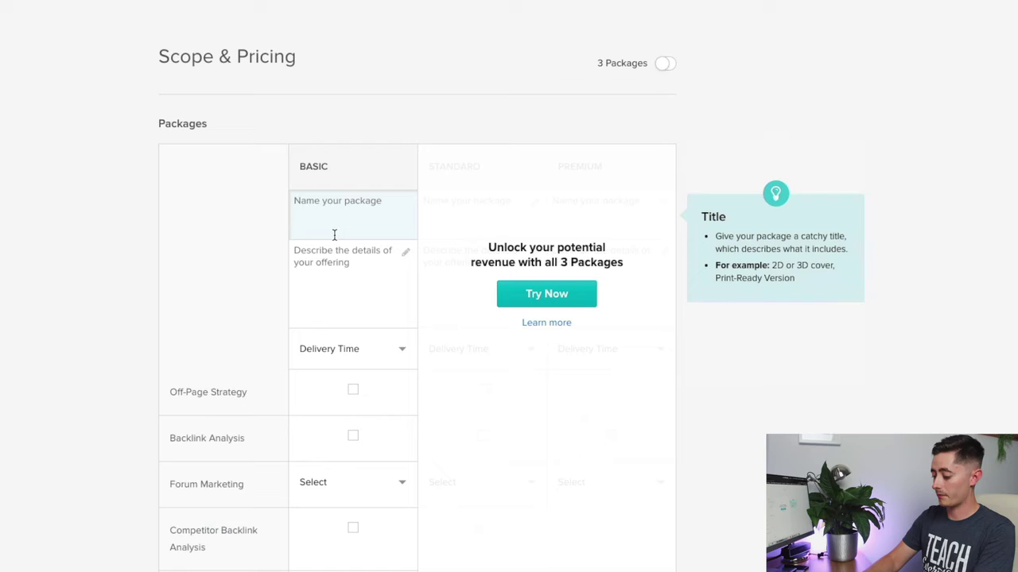
type("100 Backlinks")
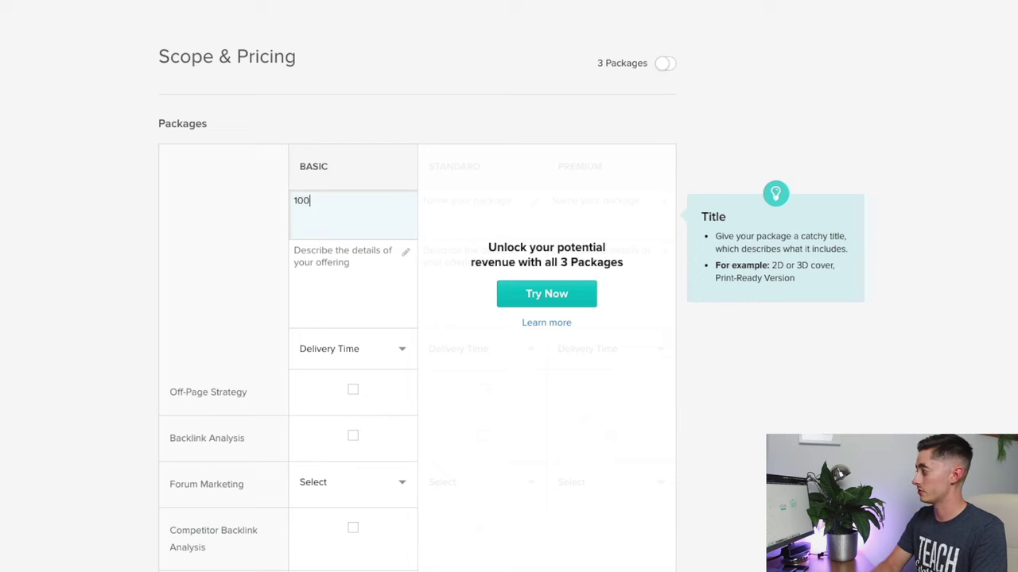
key("Tab")
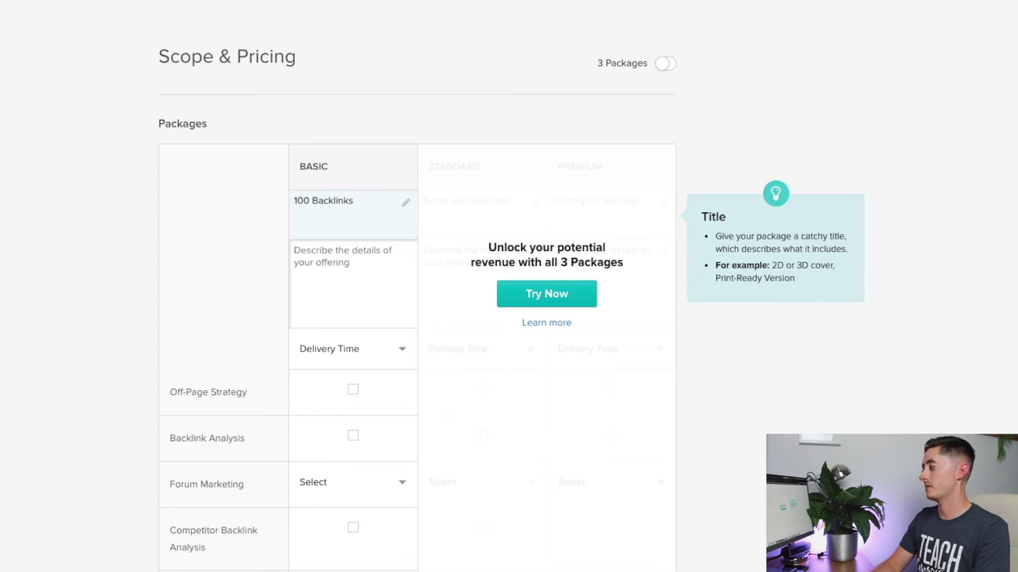
type("high power")
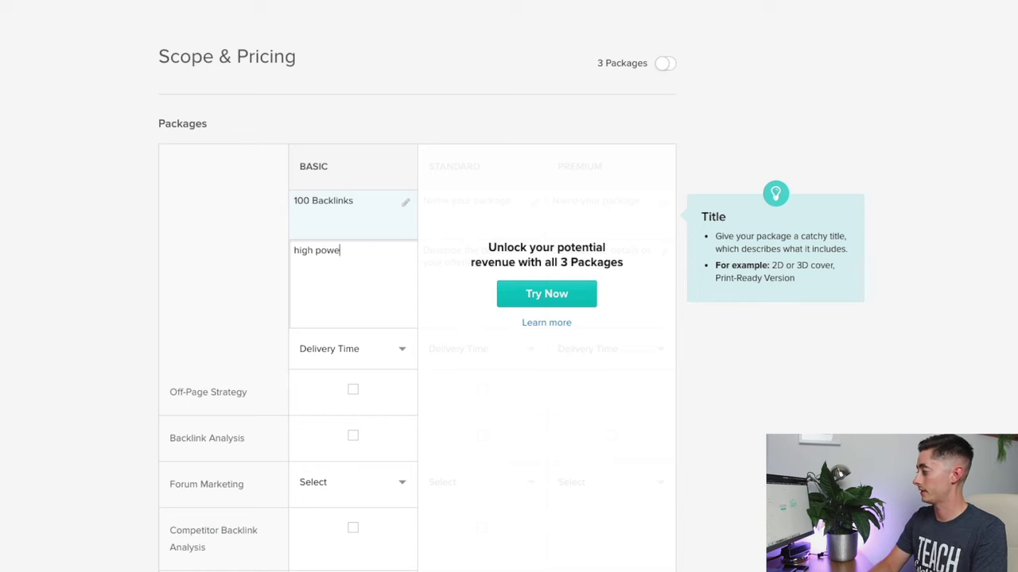
key("ctrl+a")
type("High powered")
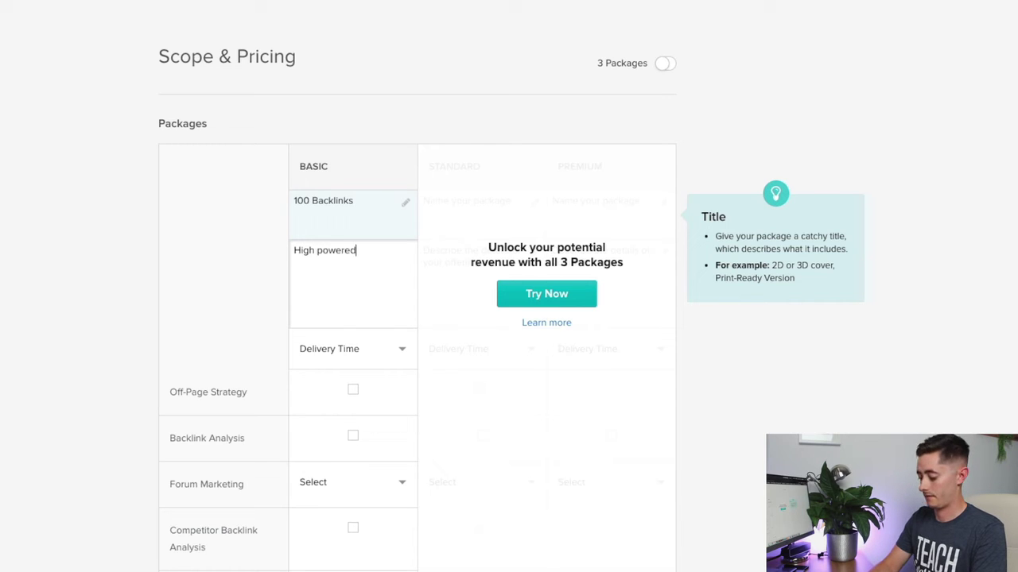
type(", friendly ")
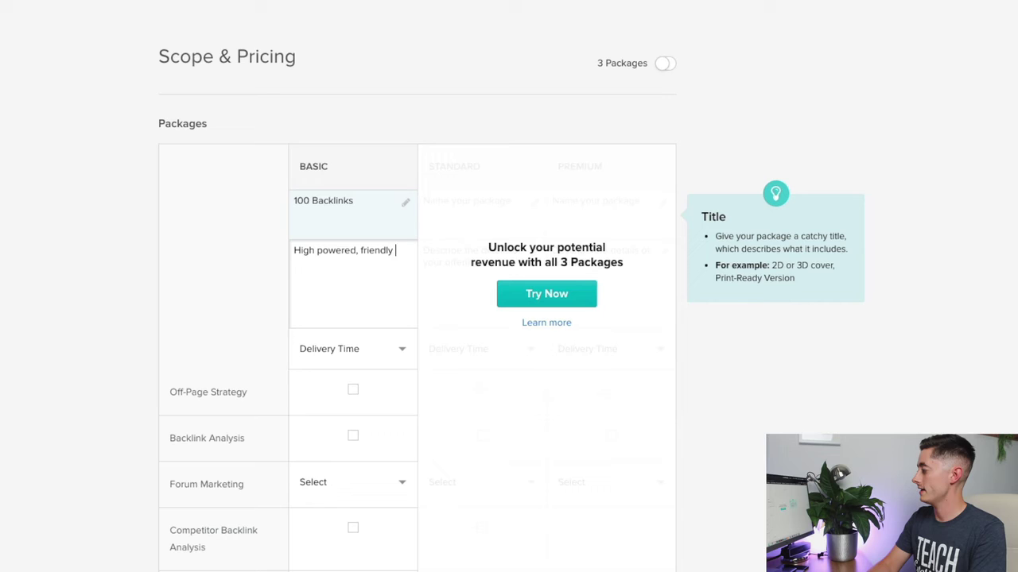
type("white hat backlinks")
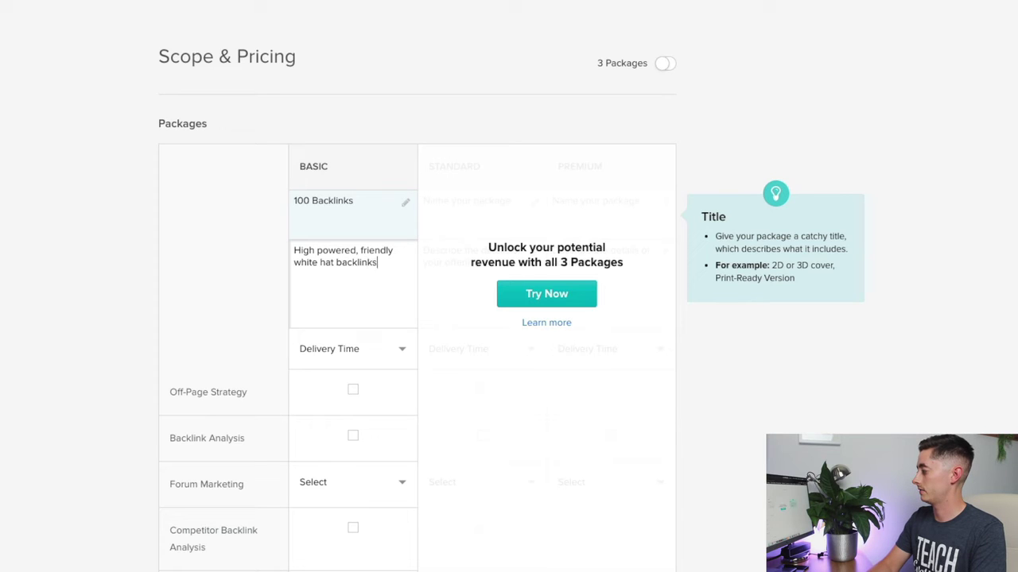
type(" for your website.")
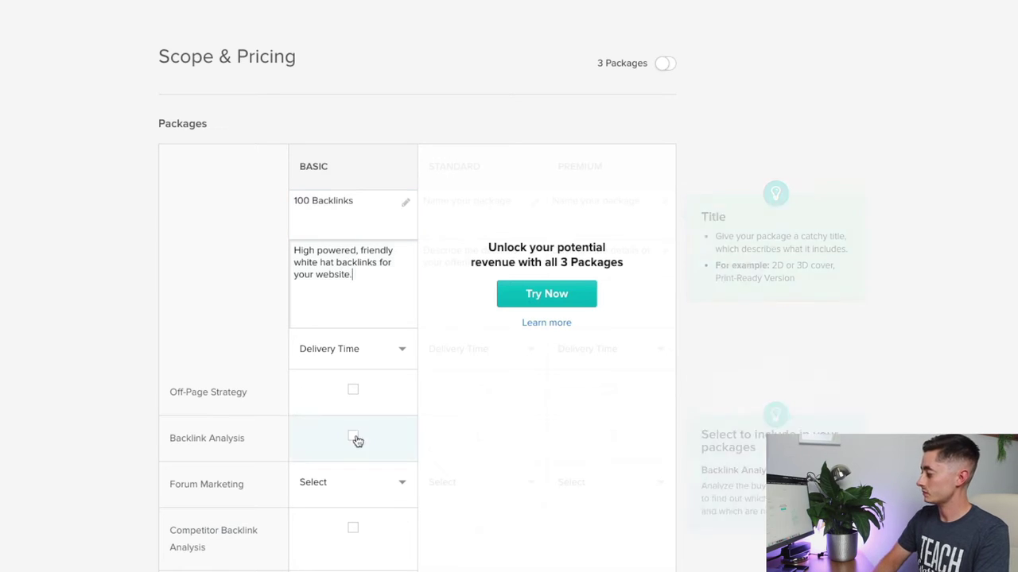
left_click(350, 350)
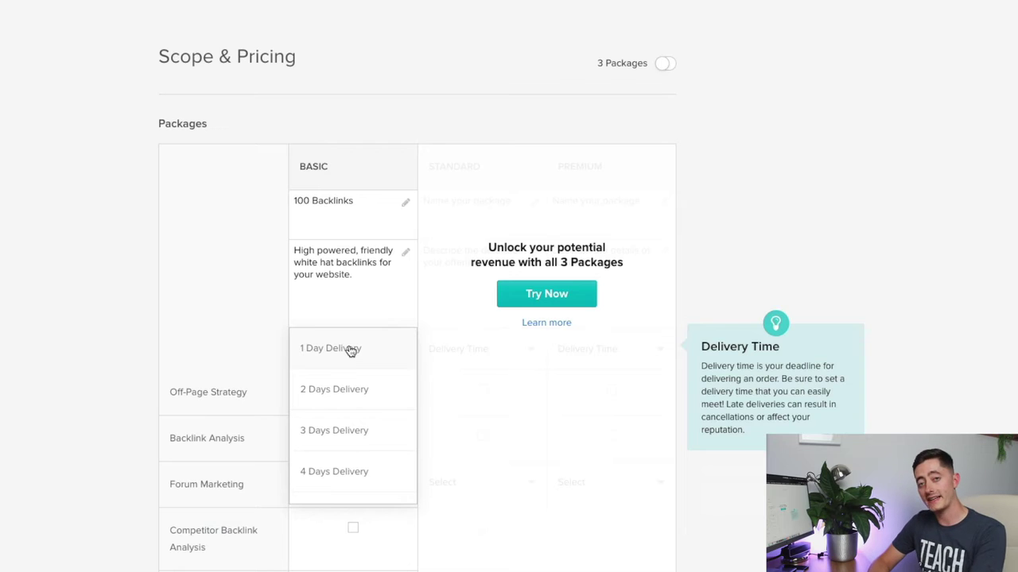
scroll(358, 359, "down", 1)
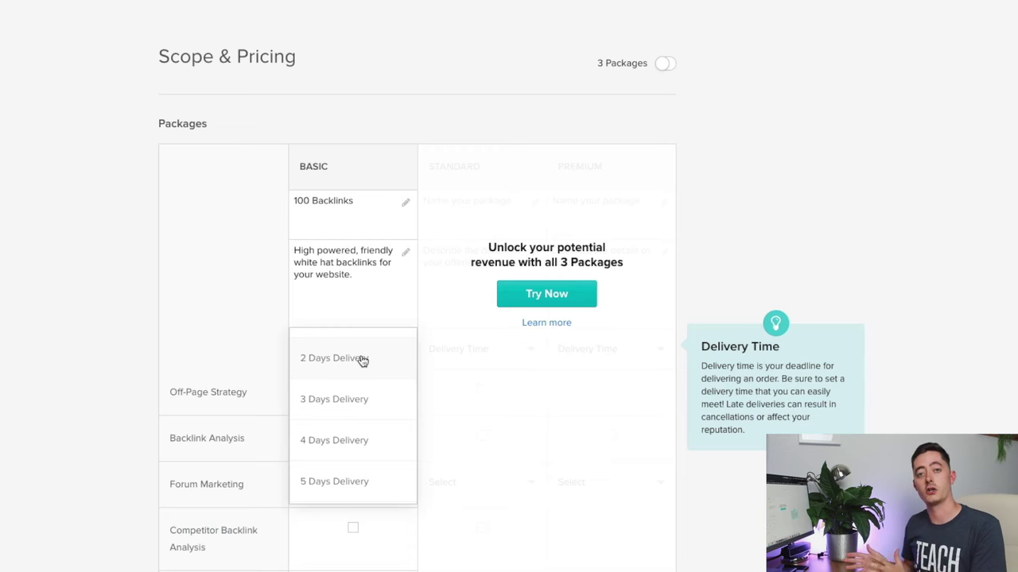
scroll(363, 360, "down", 1)
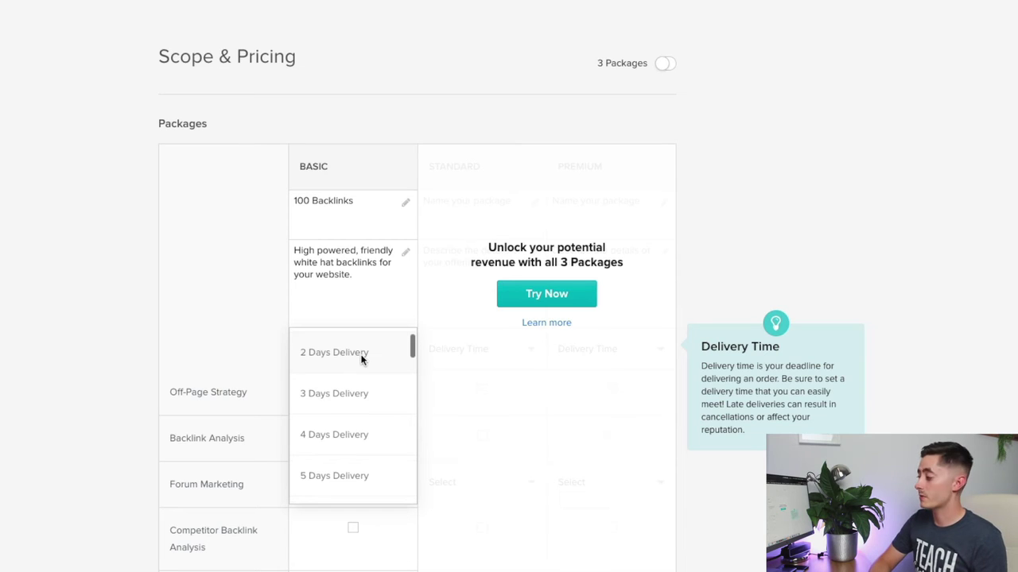
scroll(362, 360, "down", 1)
Step: Give the Basic package 4 days delivery and include Off-Page Strategy
left_click(348, 395)
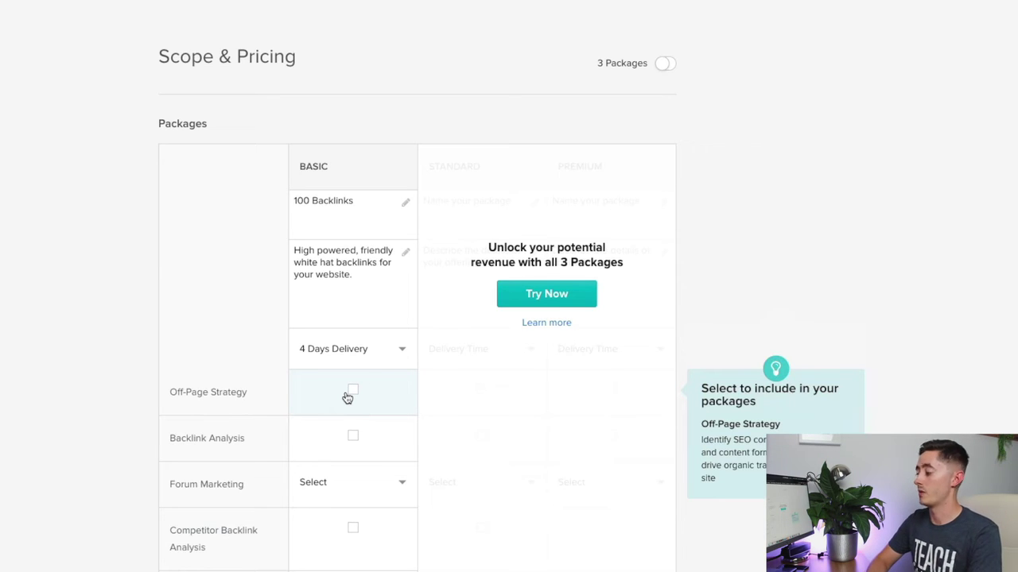
scroll(347, 387, "down", 1)
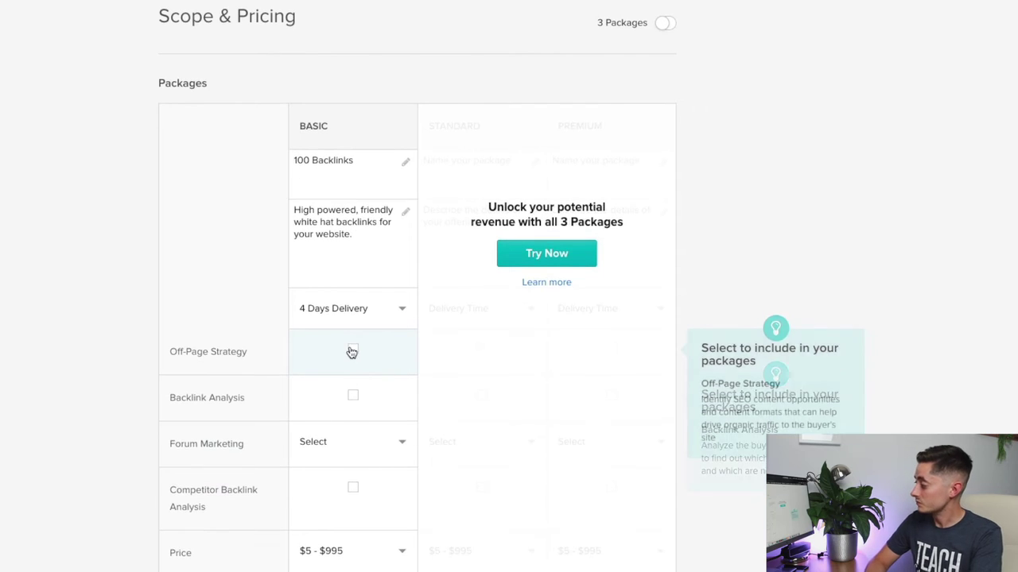
left_click(350, 350)
scroll(390, 357, "down", 2)
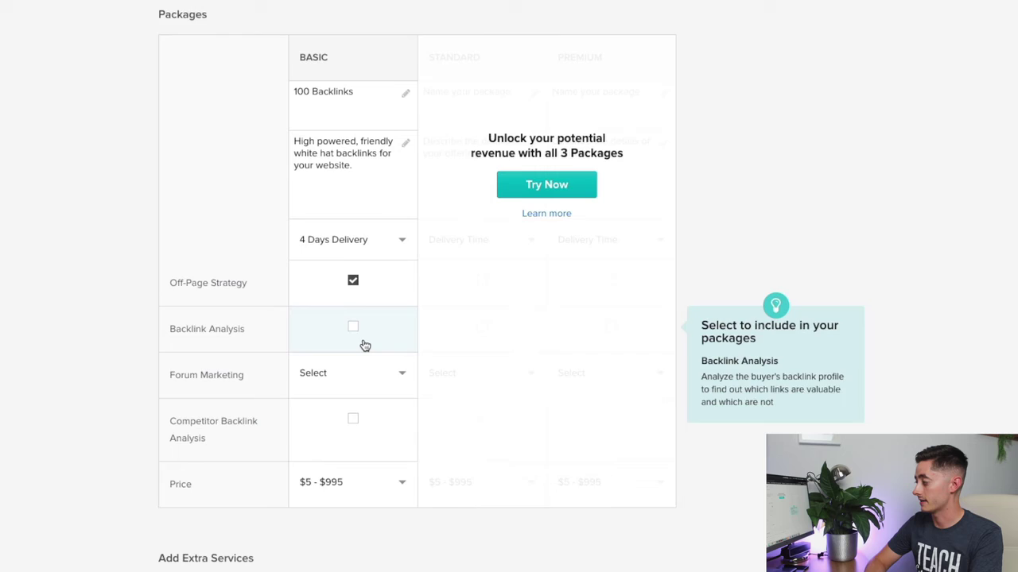
scroll(363, 345, "down", 1)
left_click(359, 344)
left_click(226, 340)
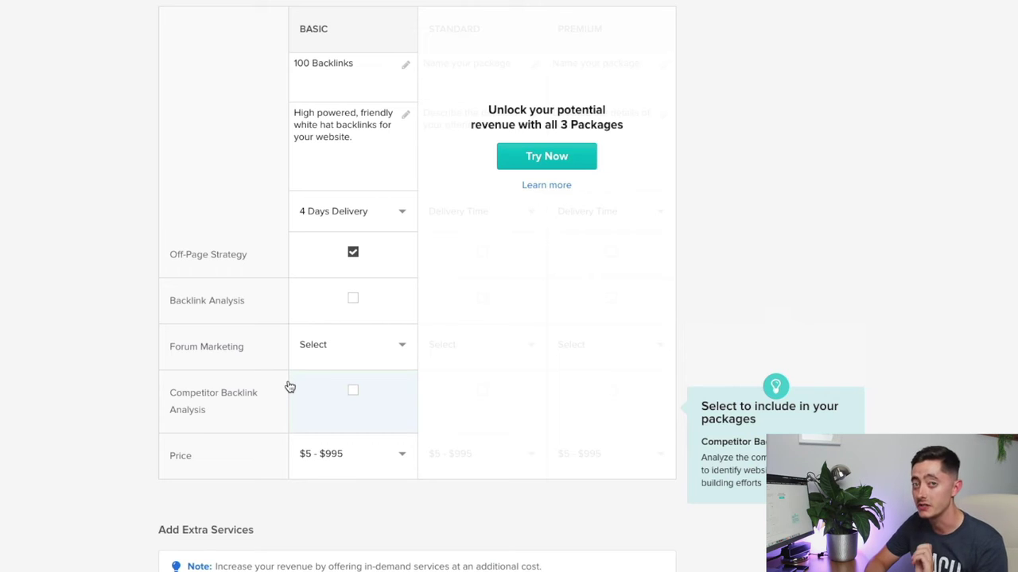
Step: Set the Basic package price to $20
scroll(289, 390, "down", 1)
left_click(400, 402)
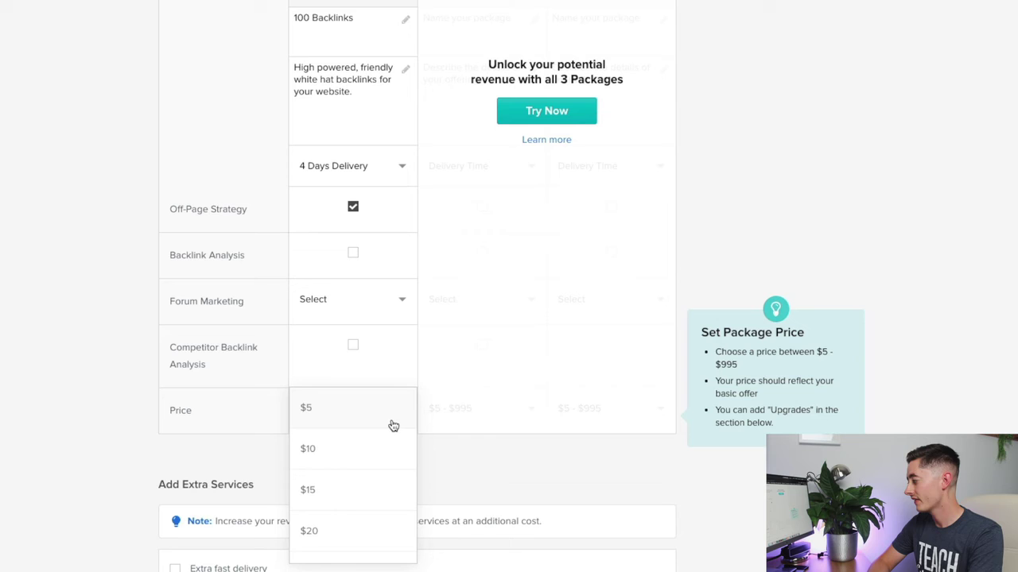
scroll(389, 425, "down", 1)
scroll(357, 426, "down", 2)
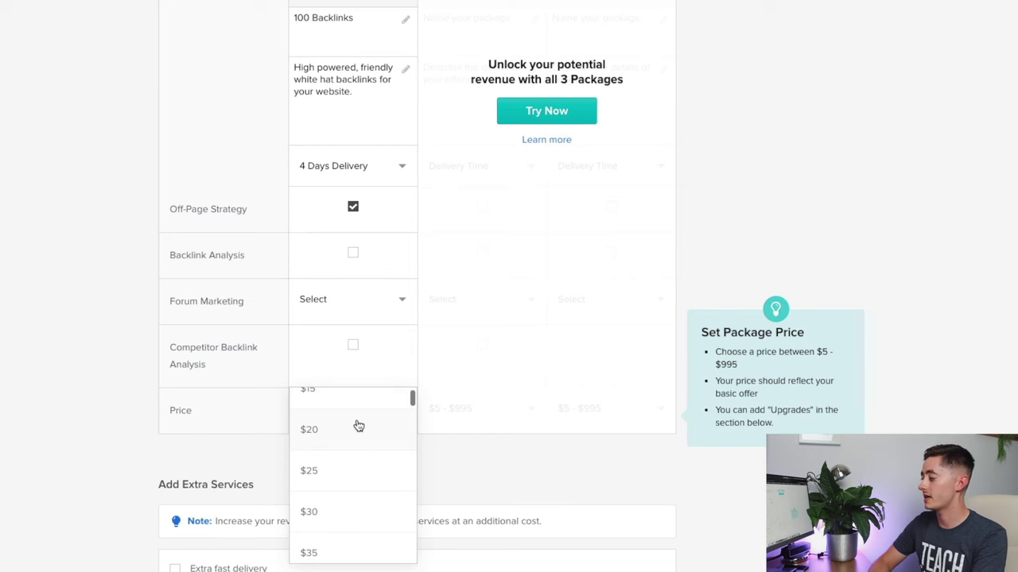
scroll(358, 426, "down", 20)
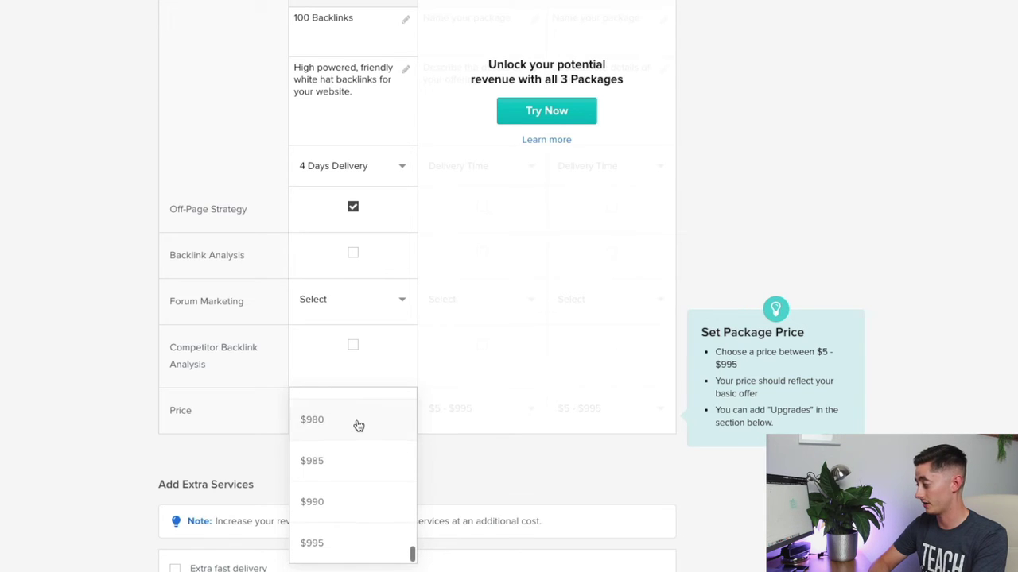
scroll(358, 425, "down", 3)
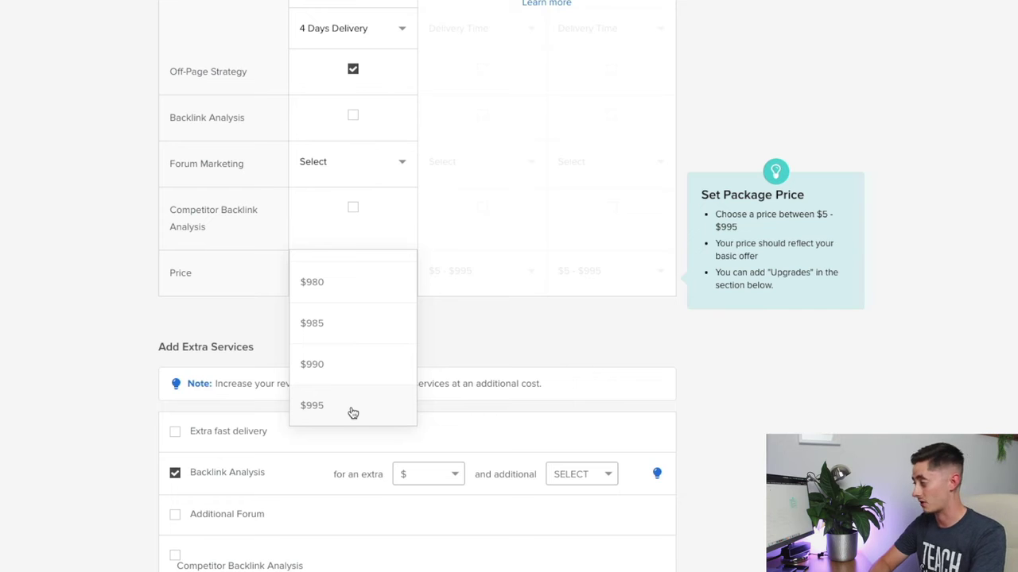
scroll(353, 413, "up", 20)
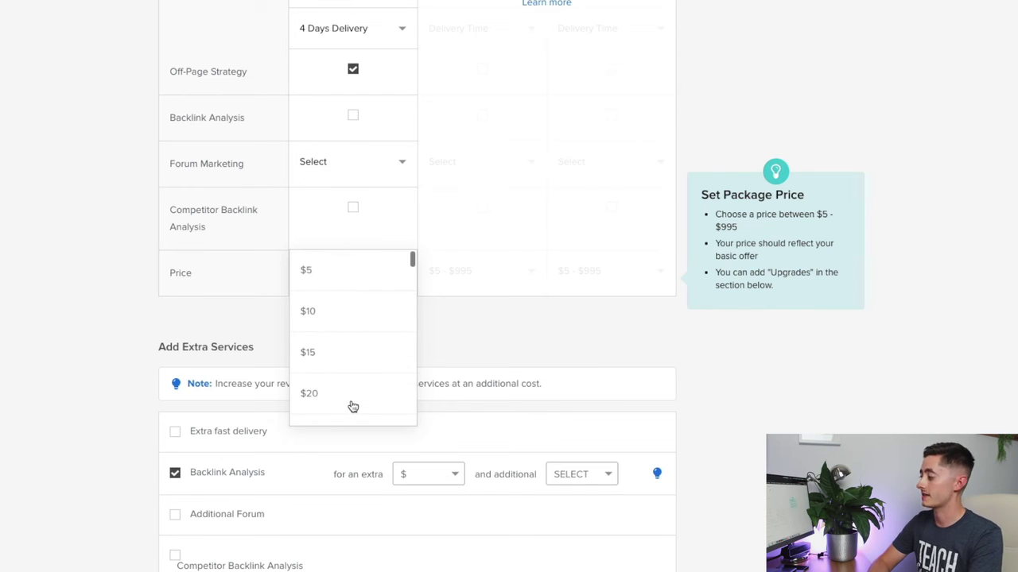
scroll(354, 368, "down", 1)
left_click(338, 355)
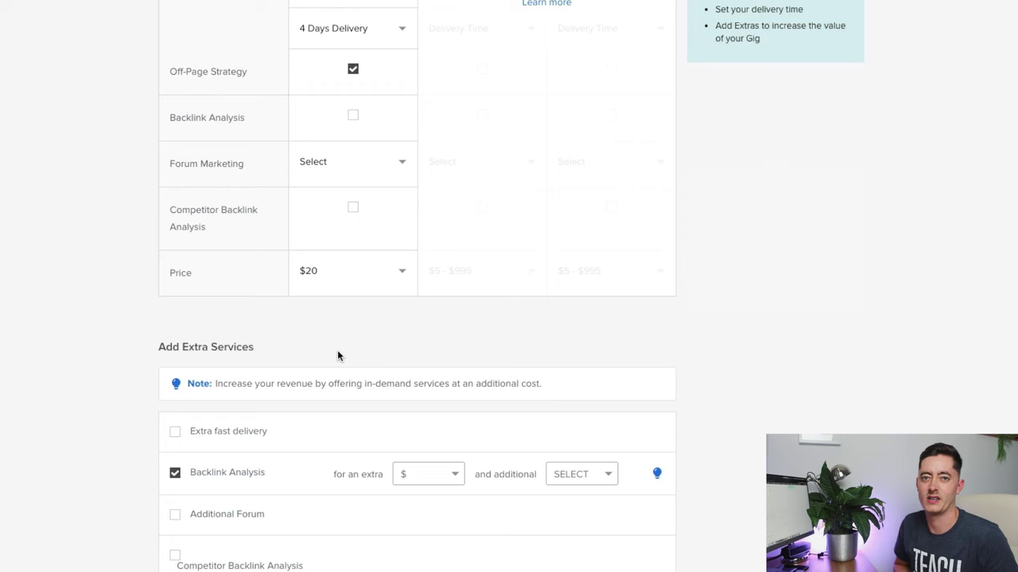
Step: Offer extra fast delivery in 2 days for $10
scroll(310, 330, "down", 3)
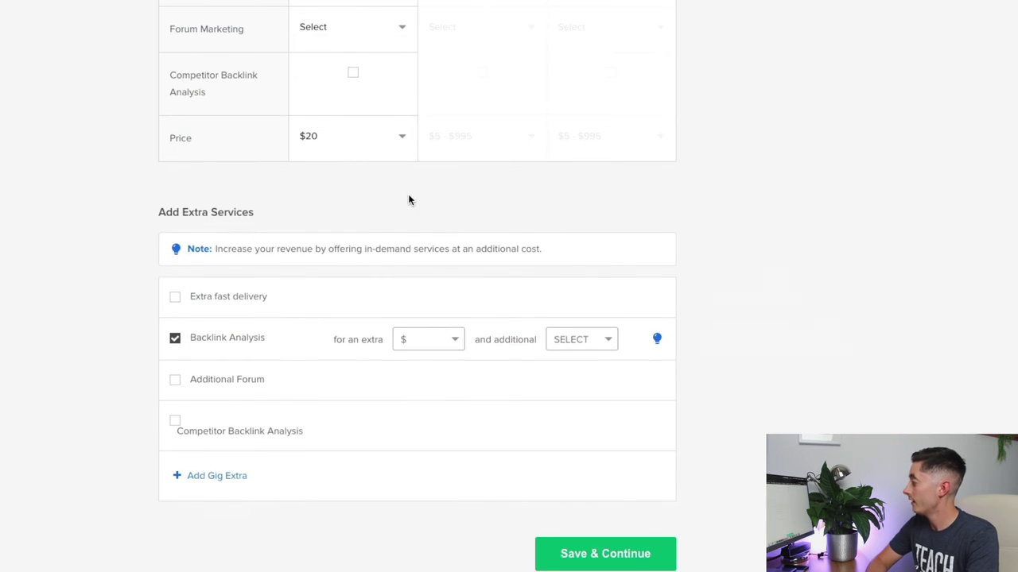
scroll(408, 199, "up", 7)
scroll(625, 148, "down", 8)
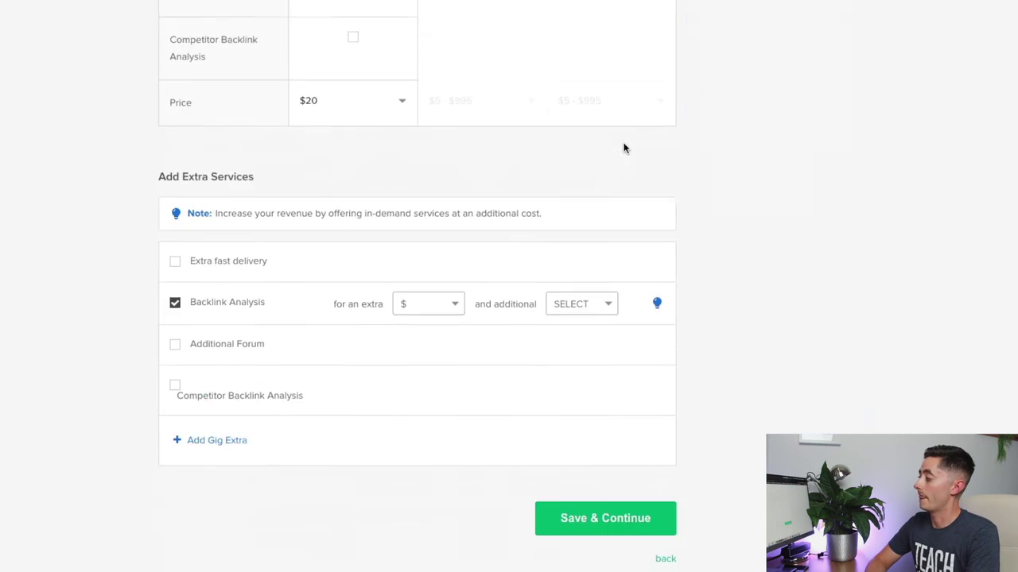
scroll(625, 148, "down", 1)
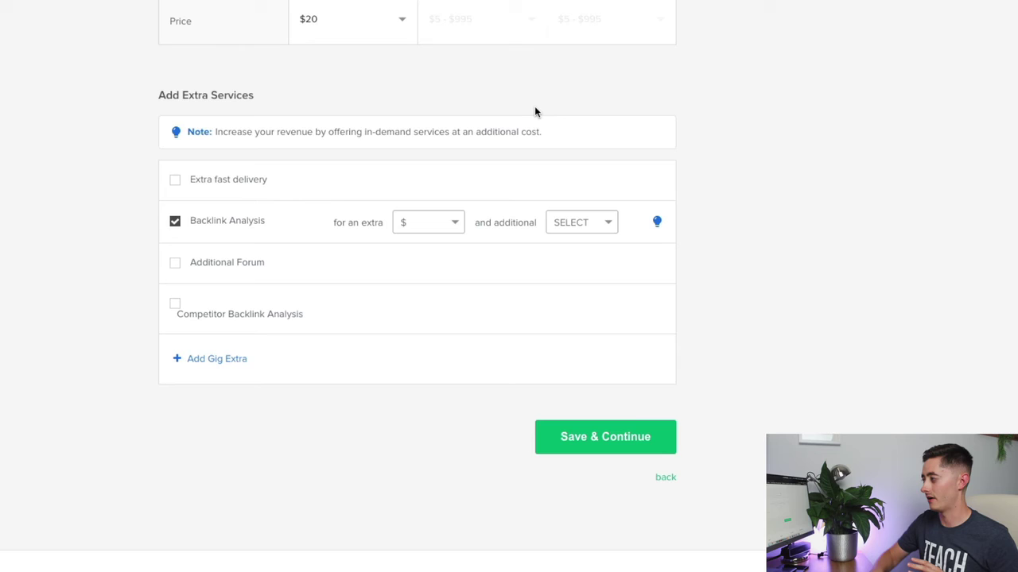
scroll(534, 112, "up", 2)
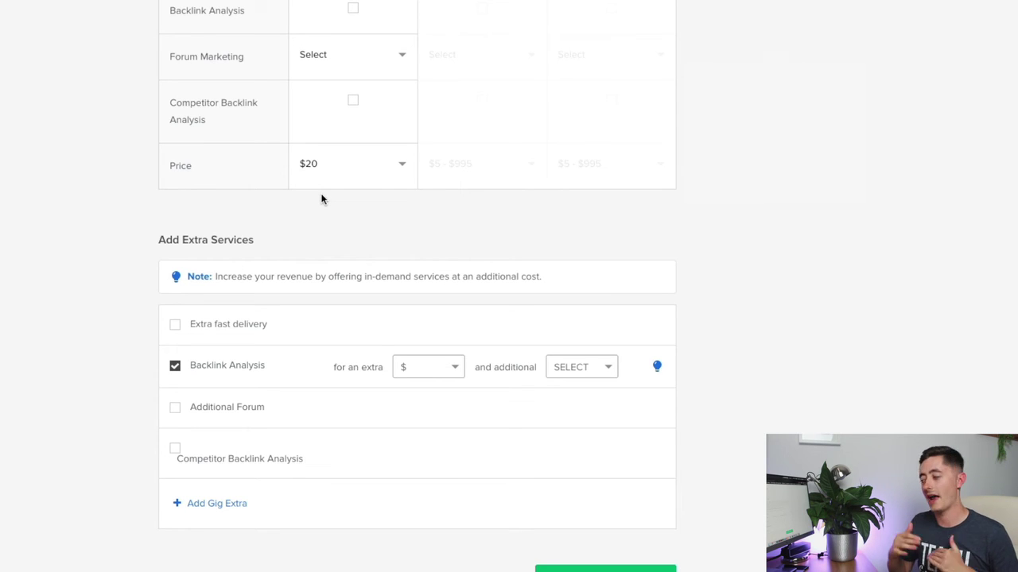
scroll(279, 273, "down", 2)
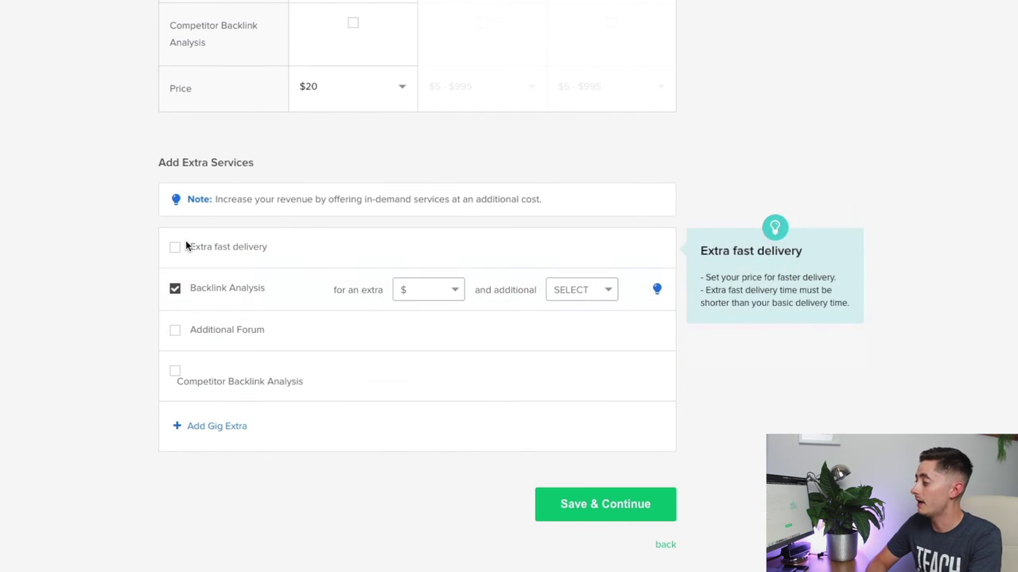
left_click(175, 249)
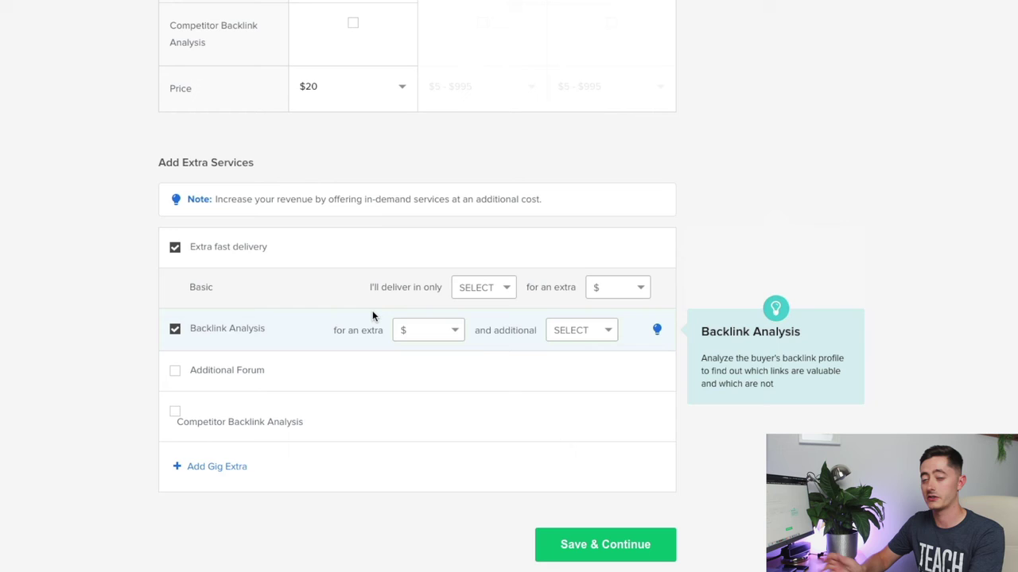
left_click(498, 292)
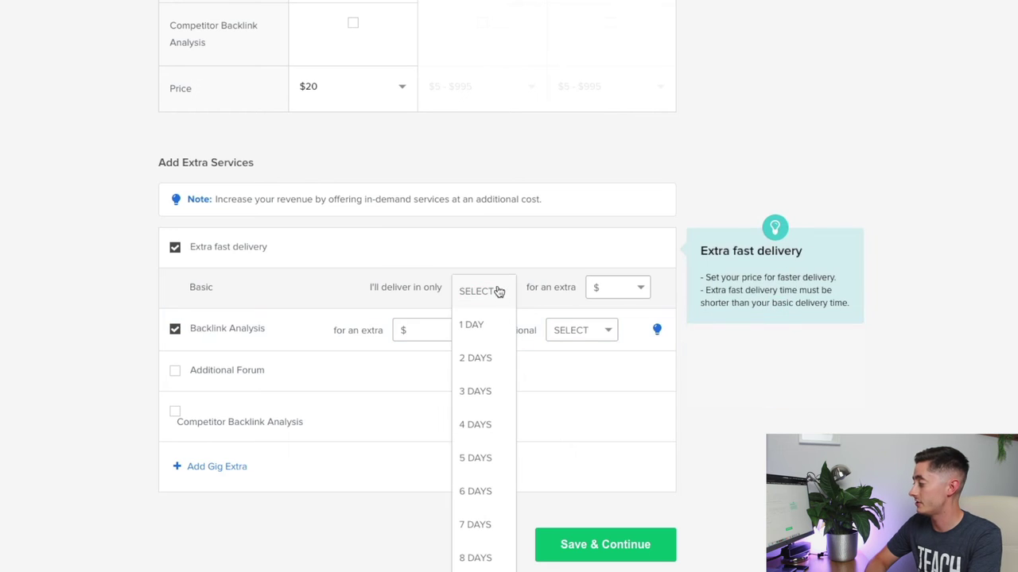
left_click(482, 358)
left_click(627, 293)
left_click(614, 390)
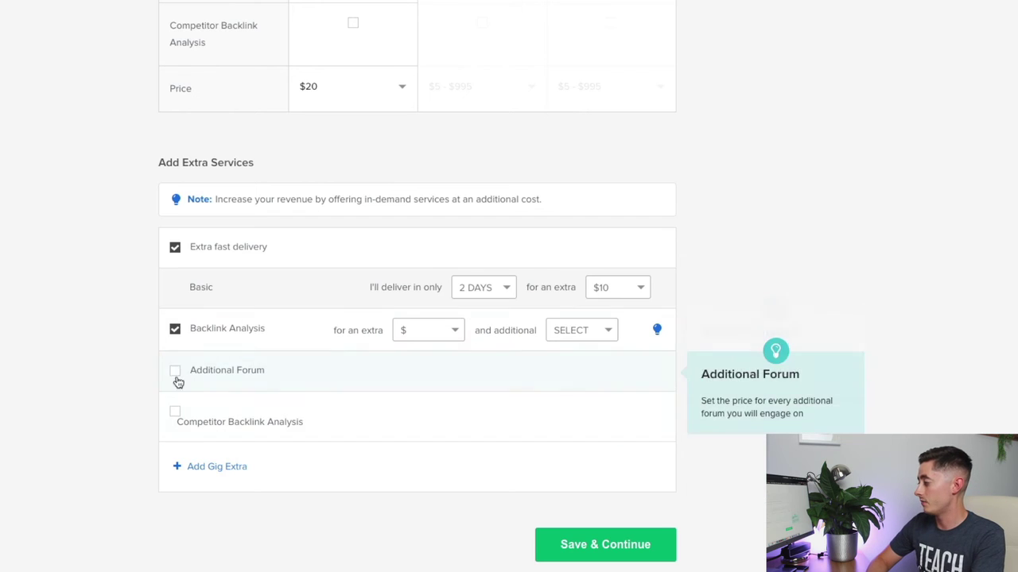
Step: Add Competitor Backlink Analysis for $10 and add a blank custom extra
left_click(176, 412)
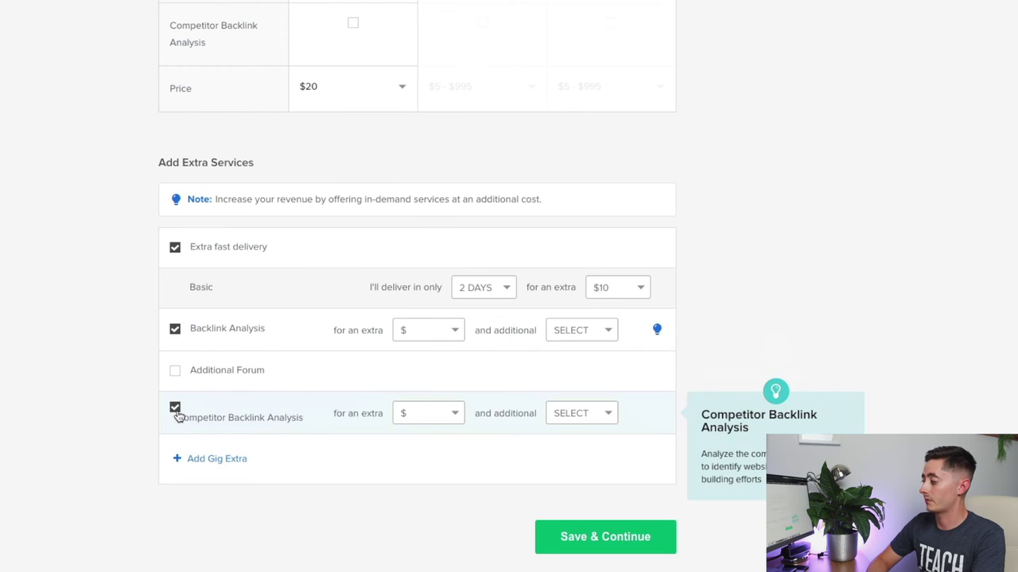
left_click(430, 415)
left_click(432, 482)
left_click(579, 421)
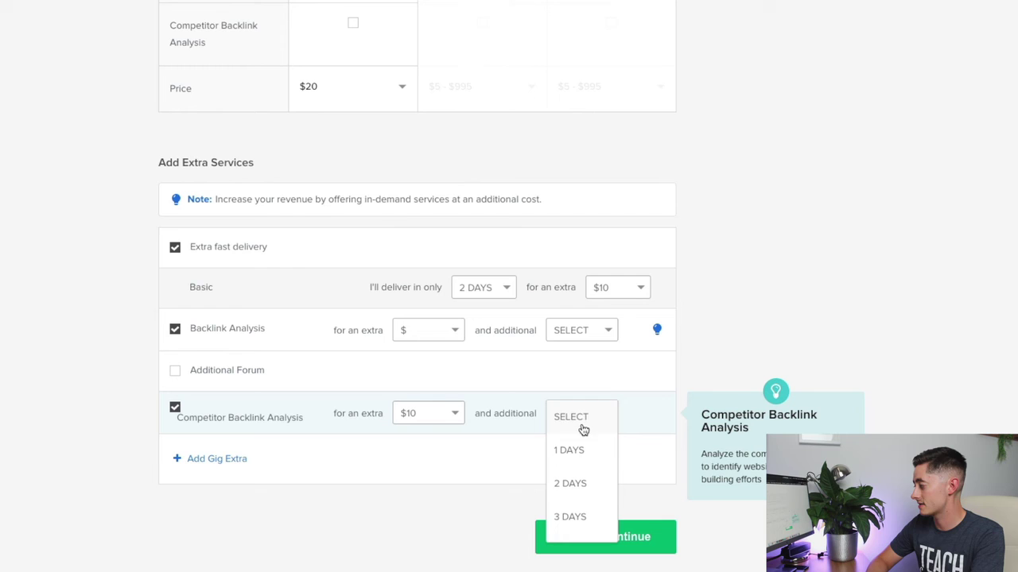
left_click(582, 429)
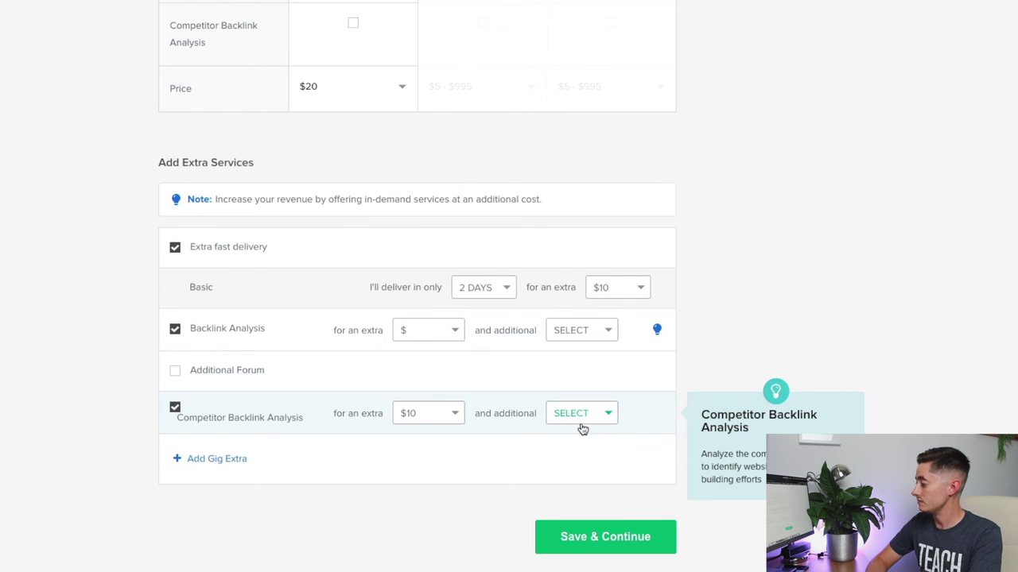
left_click(220, 458)
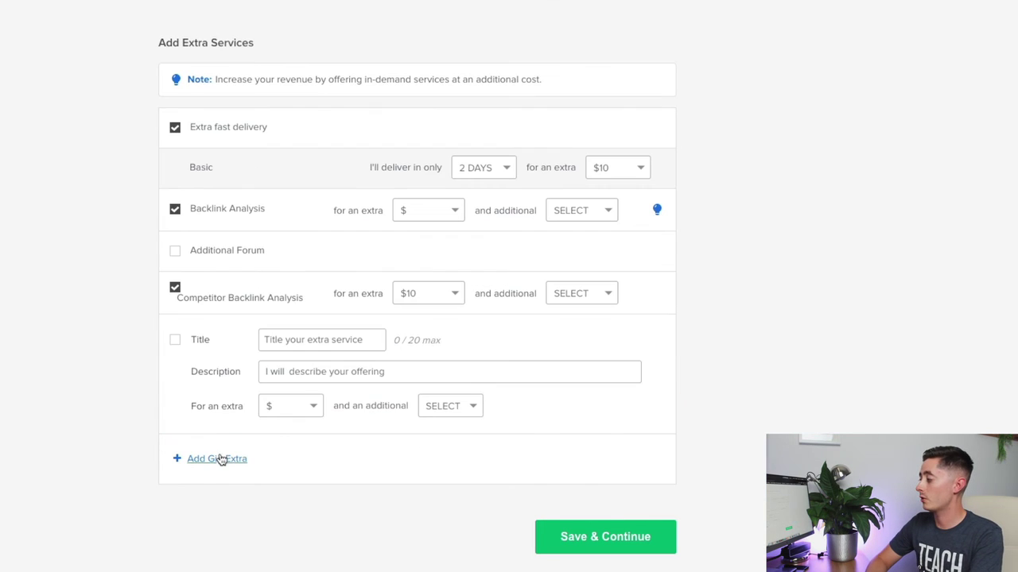
Step: Enable the custom extra 'Extra 100 backlinks', described as 'build an additional 100 backlinks for your website'
left_click(175, 339)
type("Extra ")
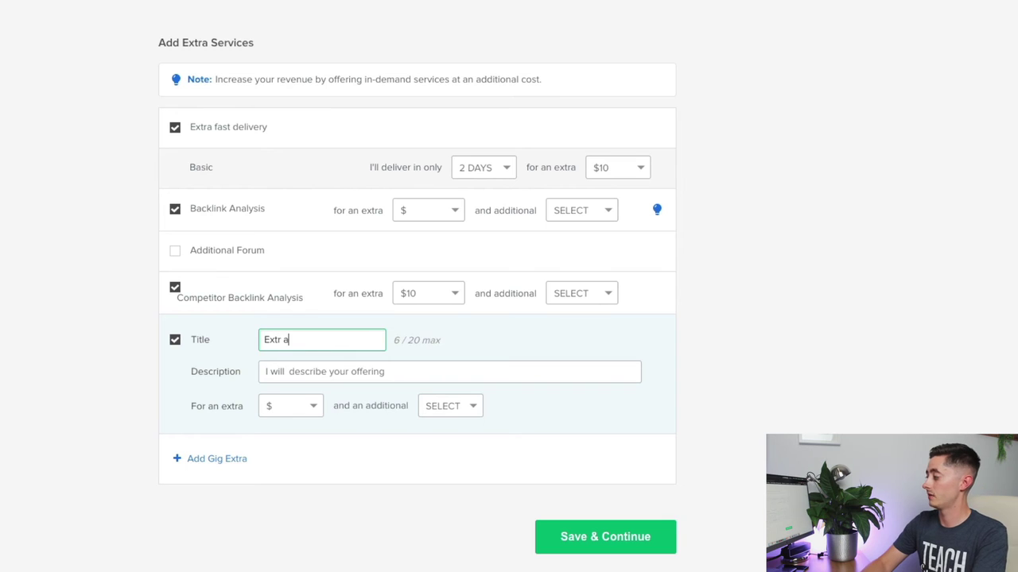
type("100 backlinks")
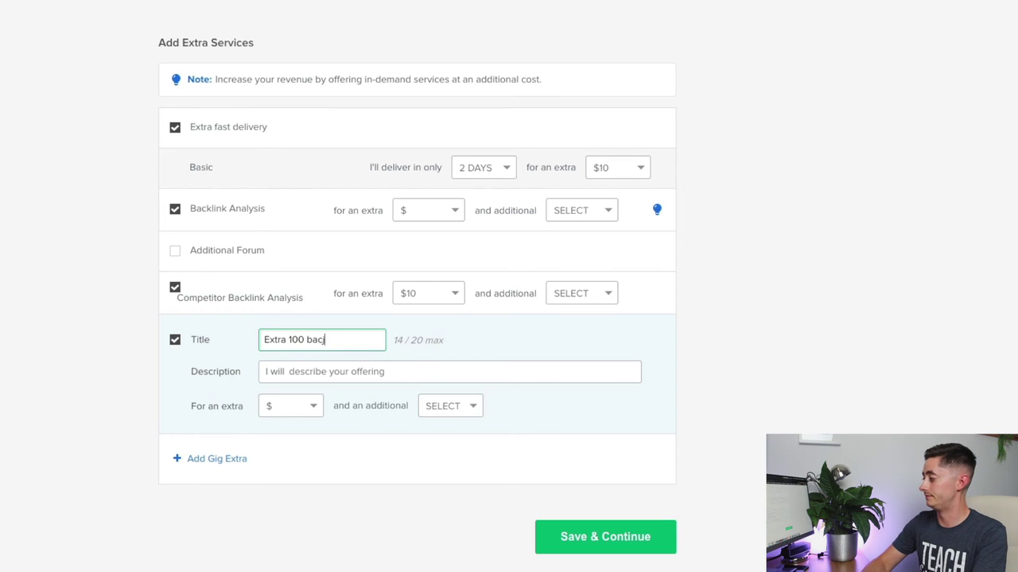
left_click(291, 371)
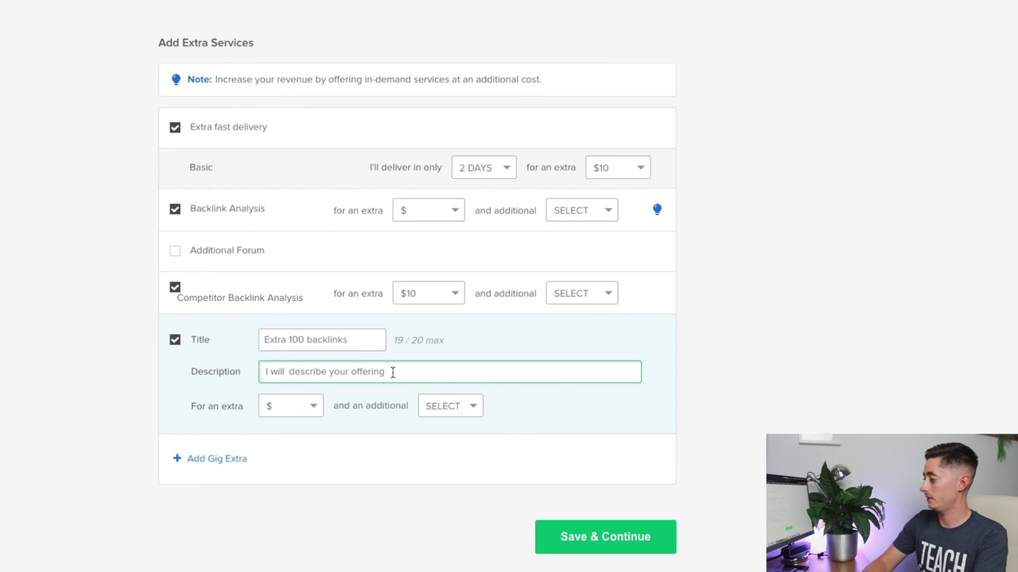
type("build an addition")
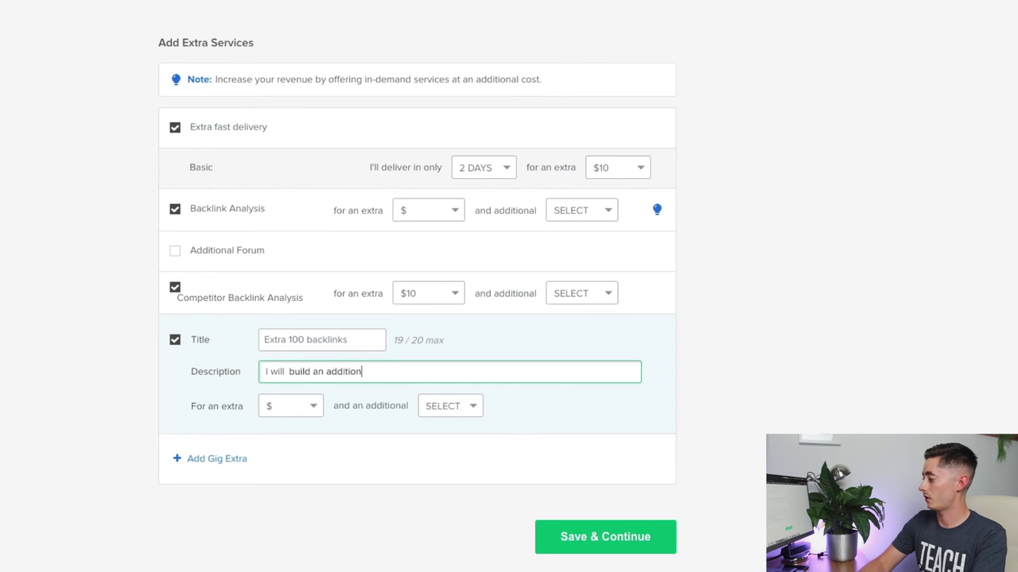
type("al 100 backlinks f")
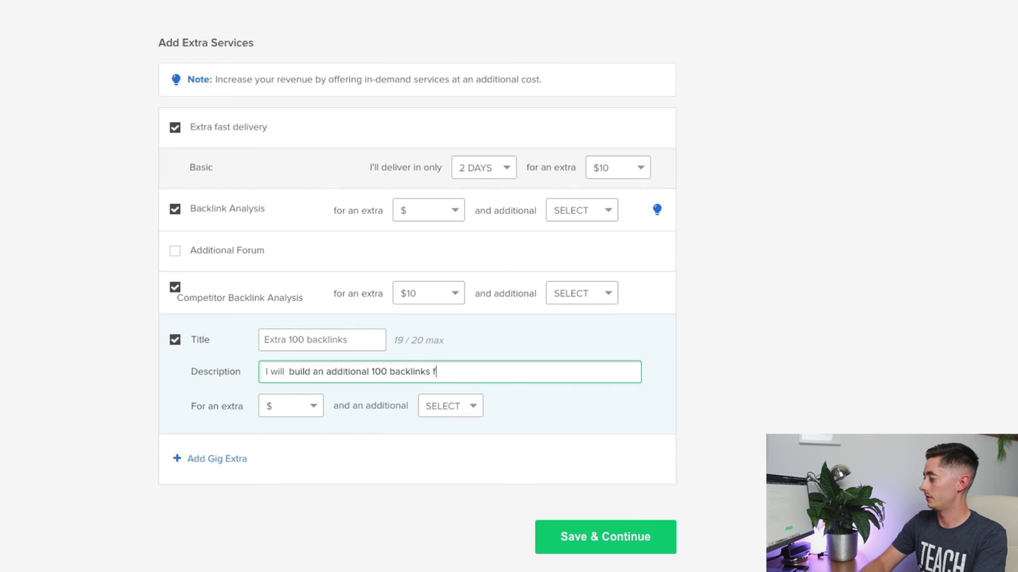
type("or your website")
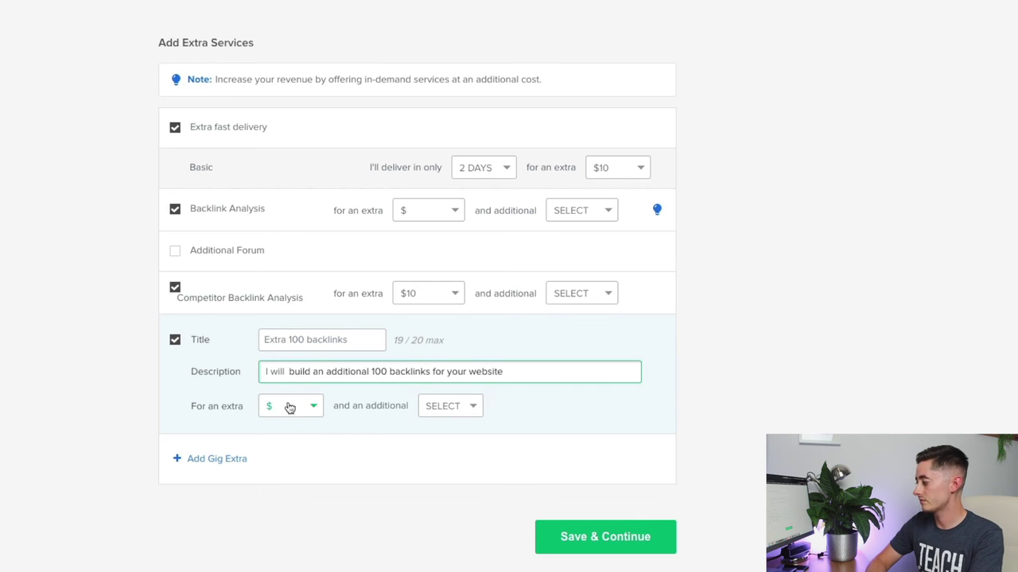
Step: Price that extra at $15 with 2 additional days, then add another custom extra
left_click(289, 406)
scroll(290, 506, "down", 2)
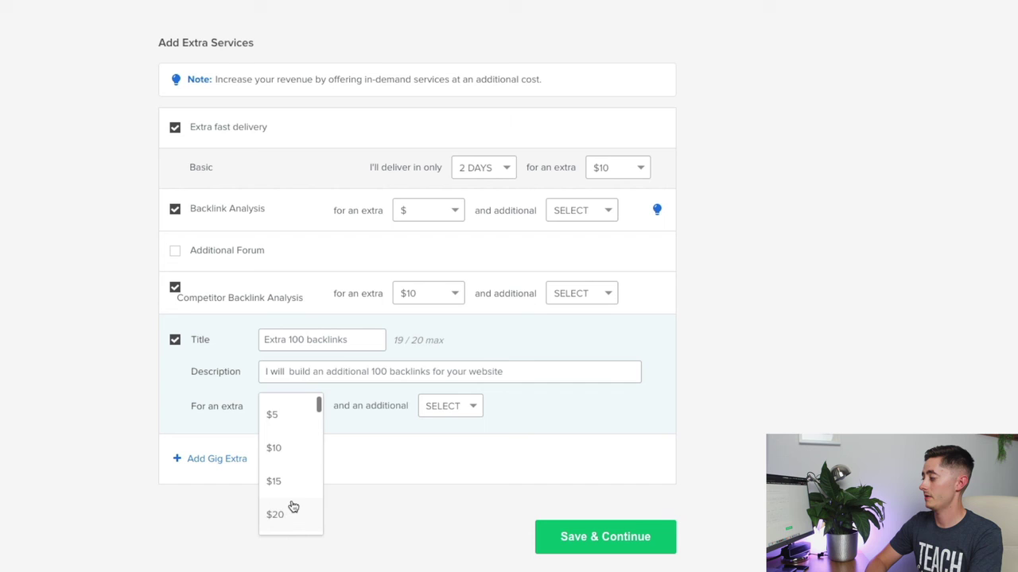
left_click(288, 516)
left_click(303, 409)
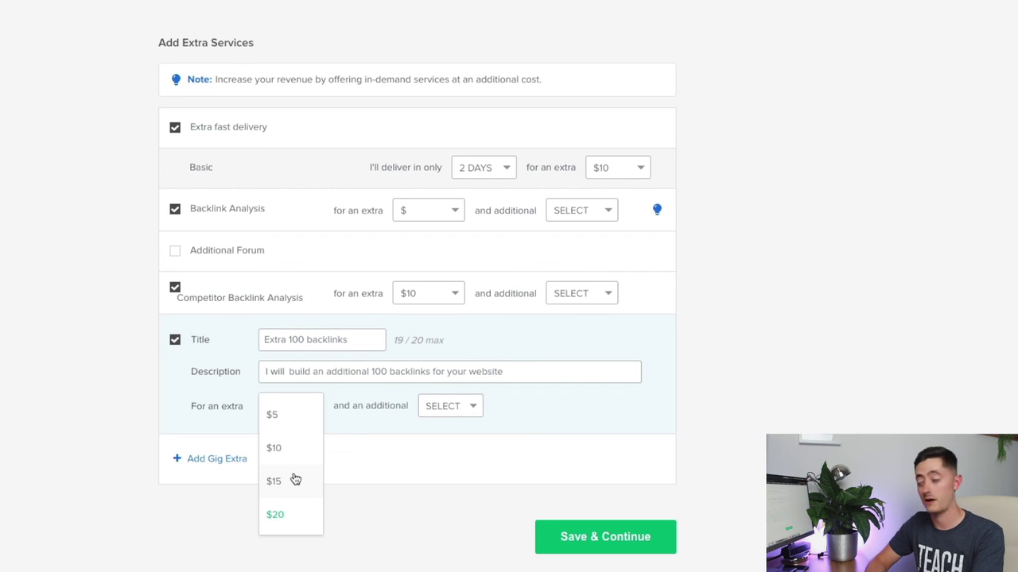
left_click(294, 479)
left_click(473, 407)
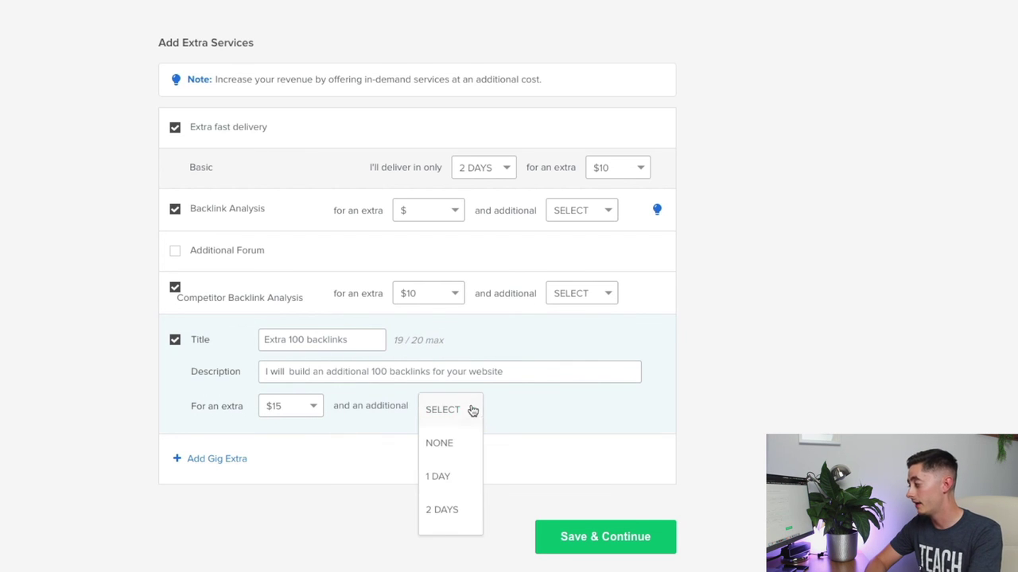
scroll(461, 477, "down", 1)
left_click(452, 472)
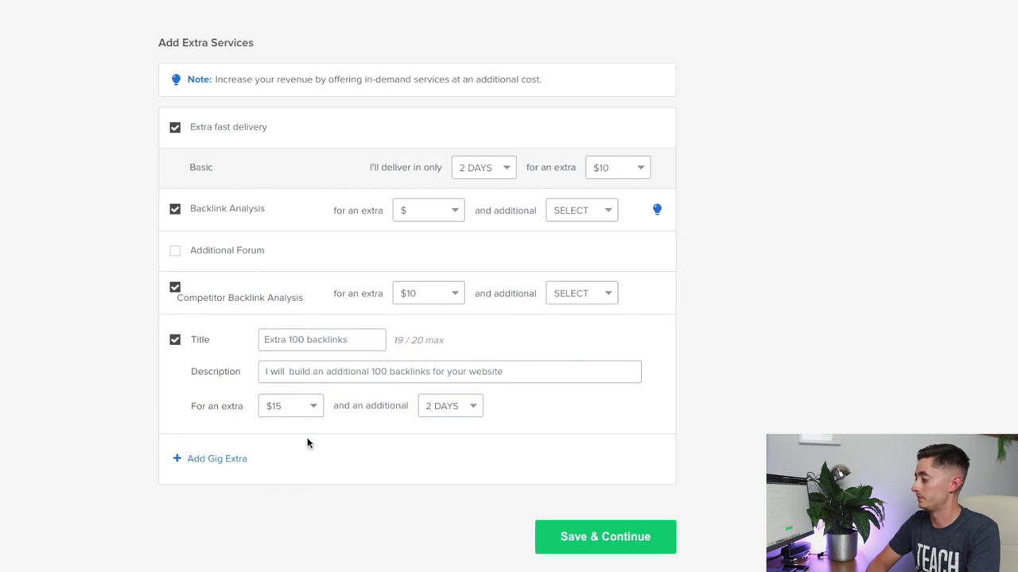
left_click(224, 459)
Step: Create the extra 'Extra .EDU Links' ('build 5 EDU links') for $30 with 2 additional days
left_click(174, 340)
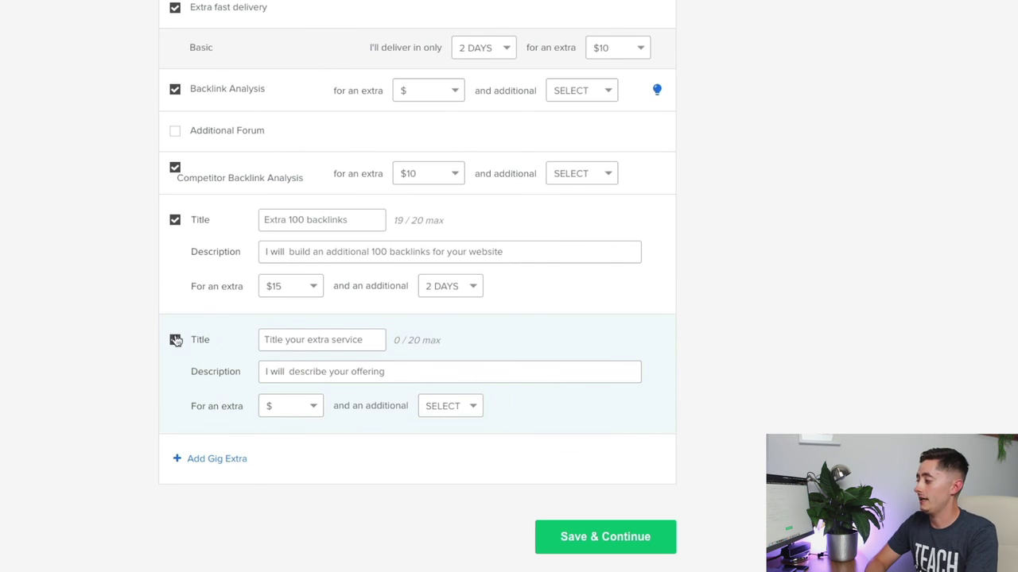
left_click(312, 344)
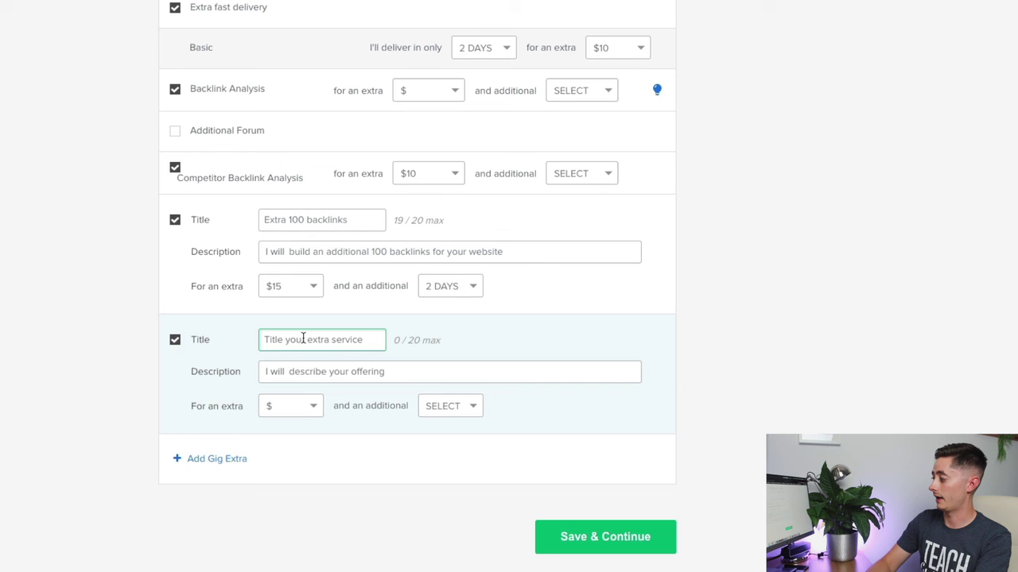
type("Extra ")
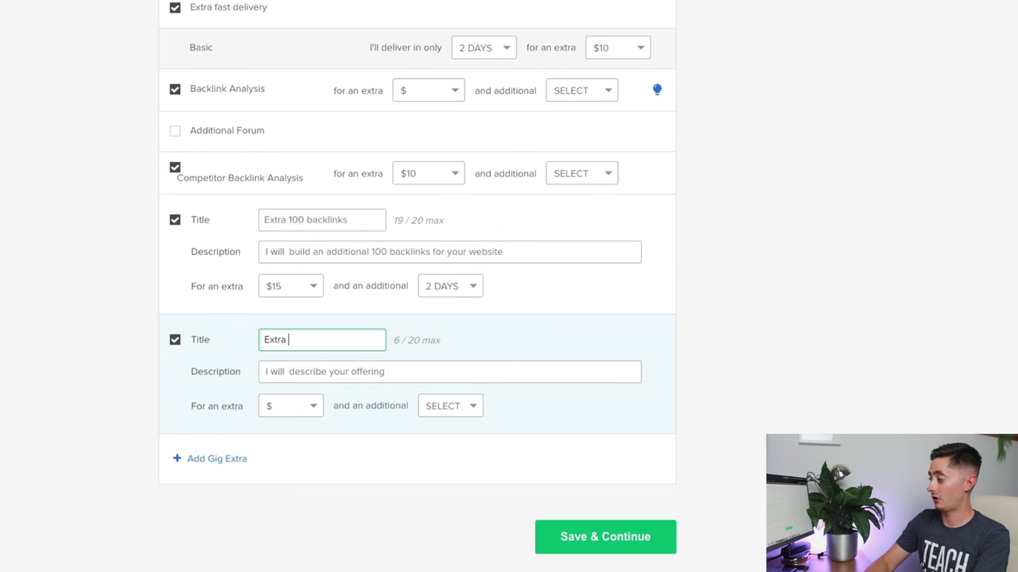
type(".EDU Links")
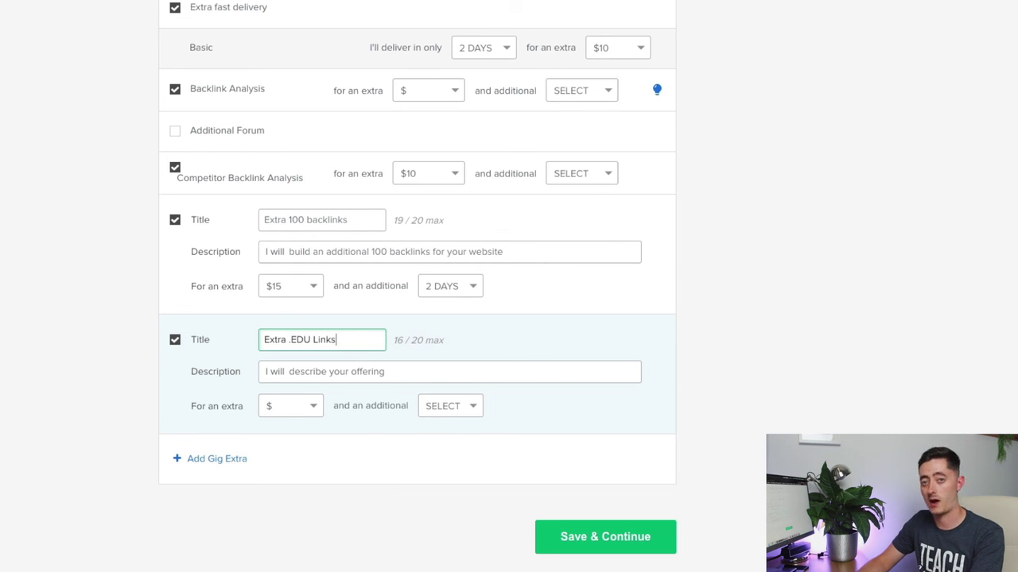
left_click(289, 371)
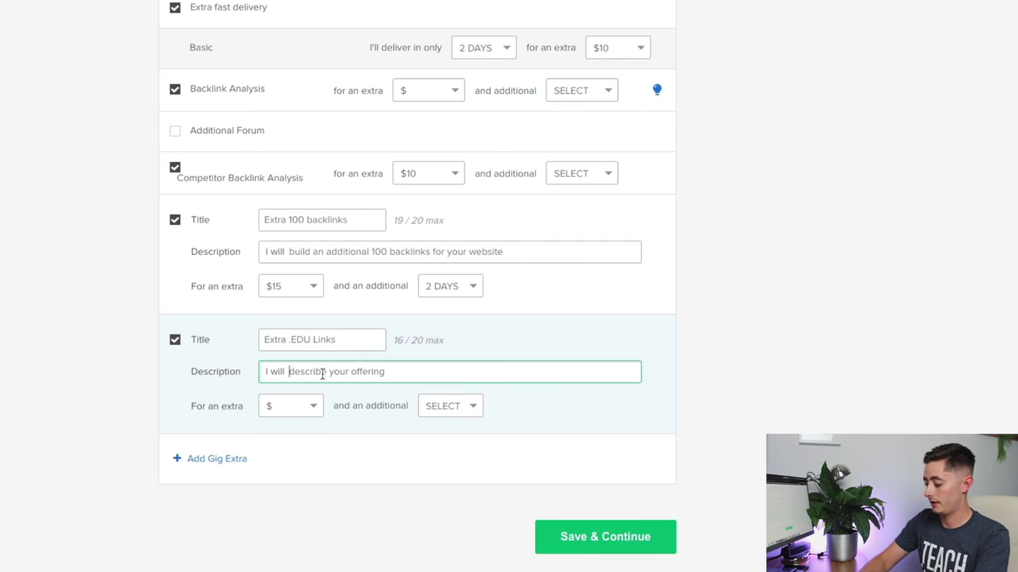
type("build 5 EDU links")
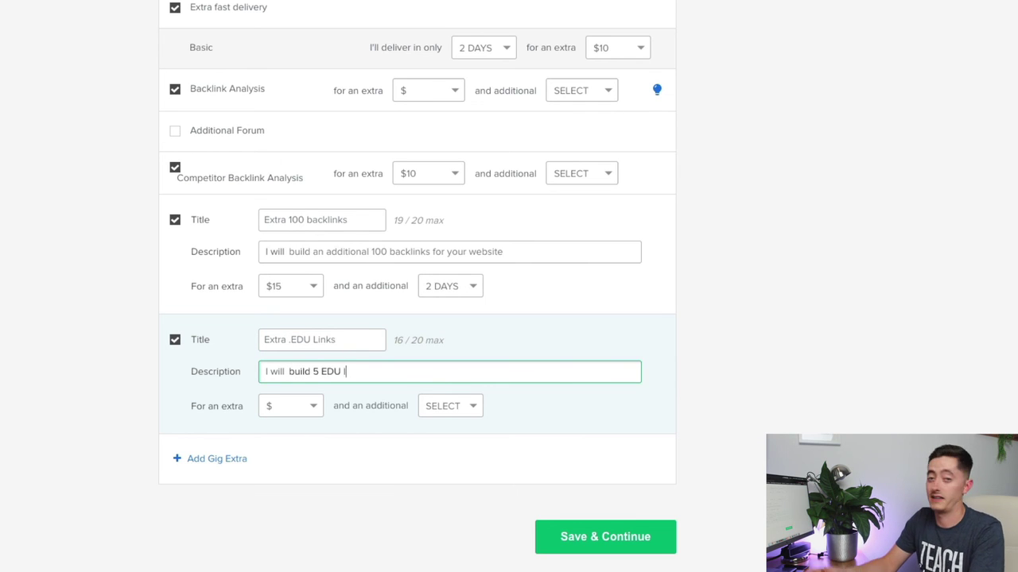
left_click(308, 408)
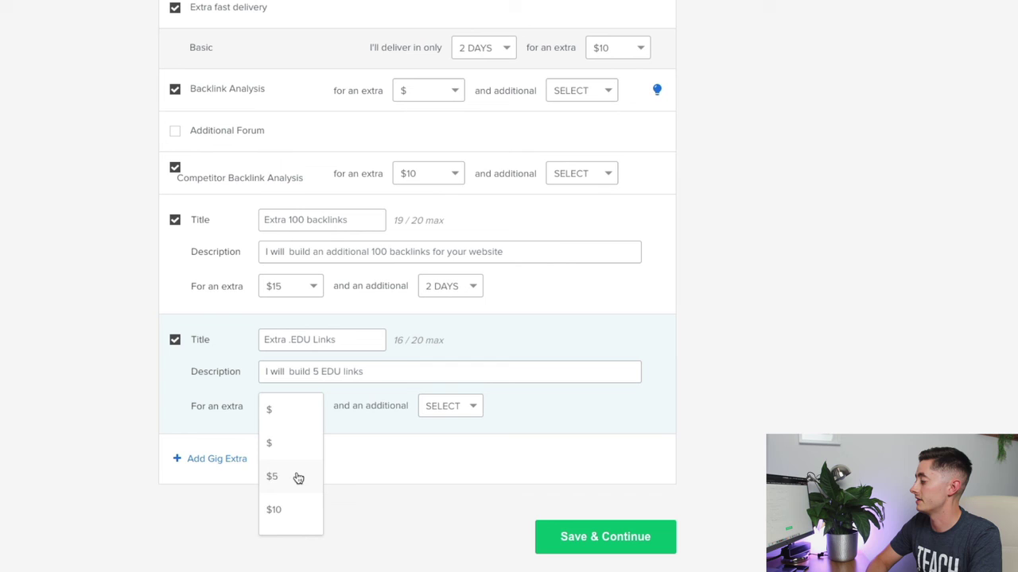
scroll(298, 480, "down", 3)
left_click(291, 491)
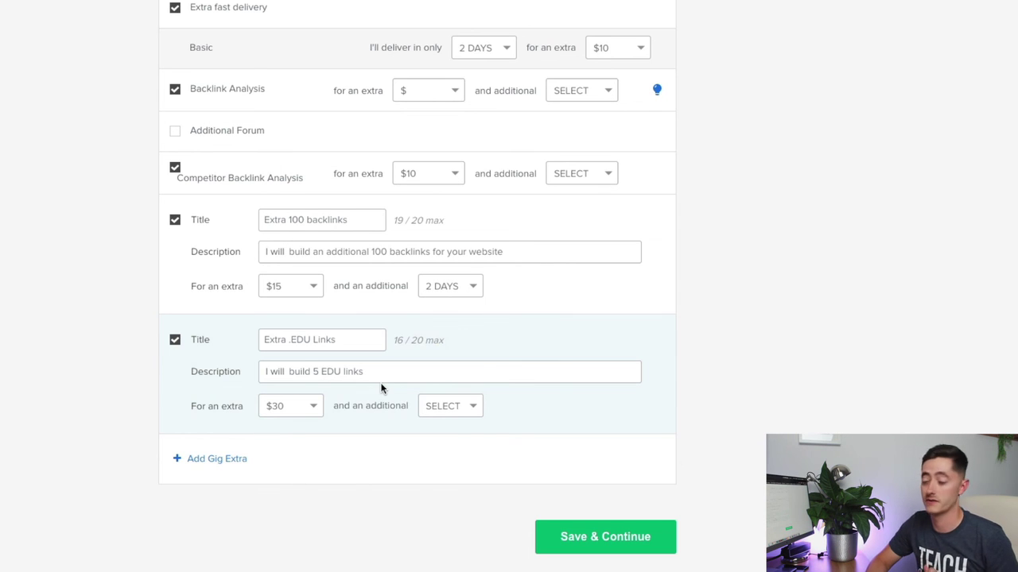
left_click(440, 407)
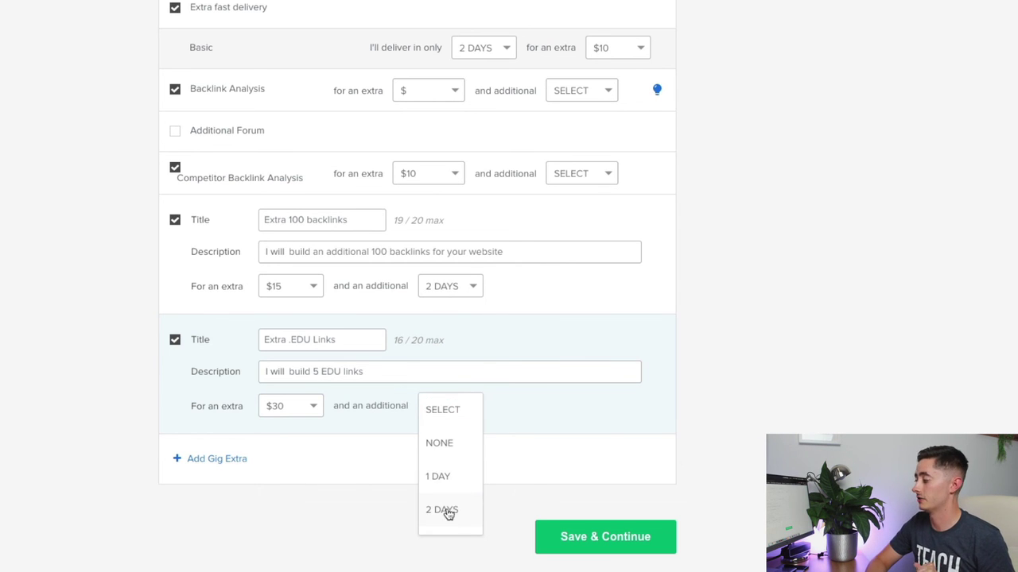
left_click(448, 513)
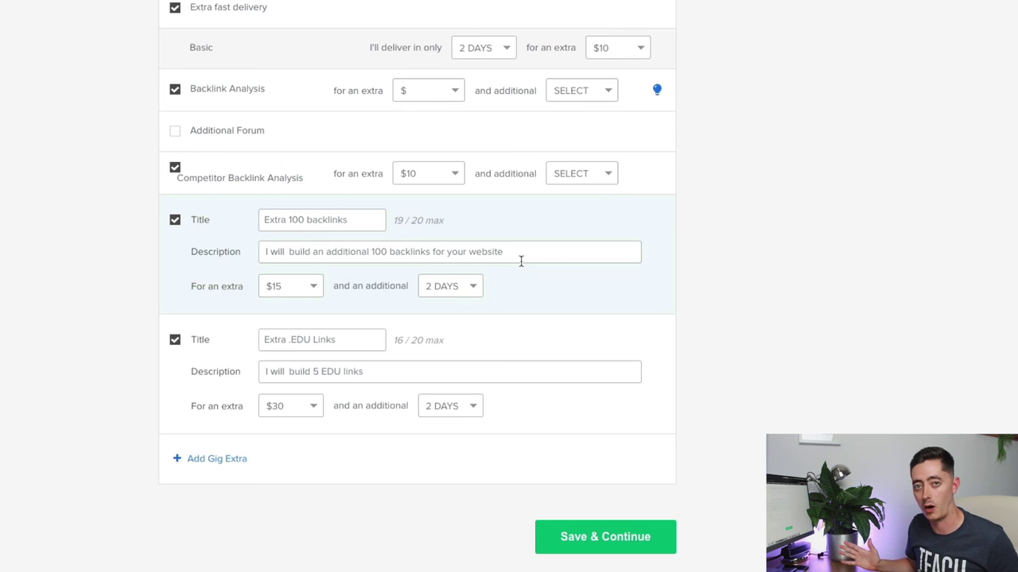